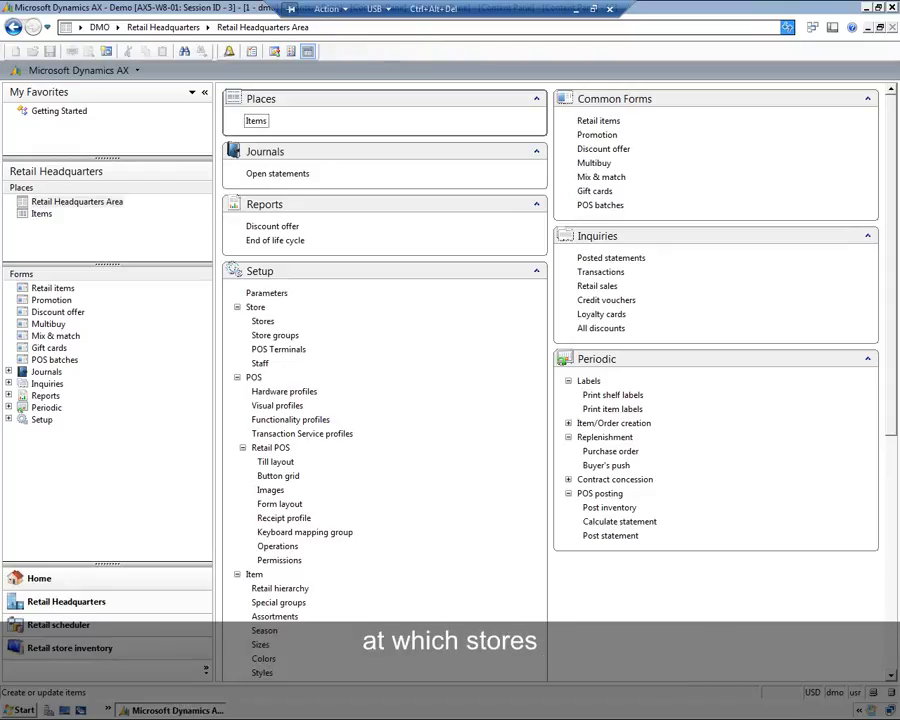
# Step: Open the Retail Headquarters area and scroll down its setup options toward the Item group
pyautogui.click(90, 603)
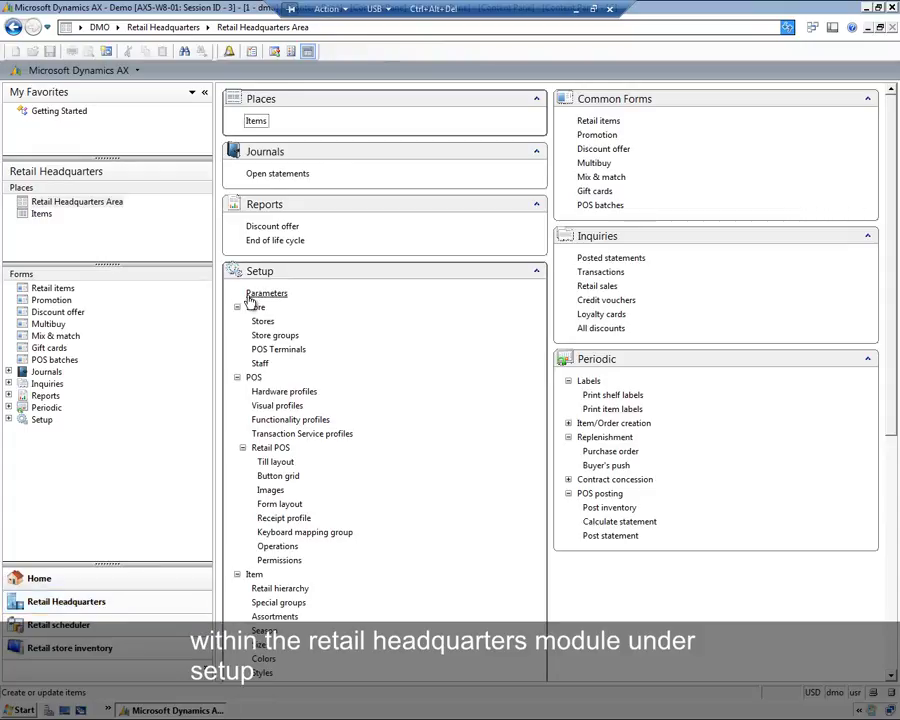
pyautogui.scroll(-3, 259, 410)
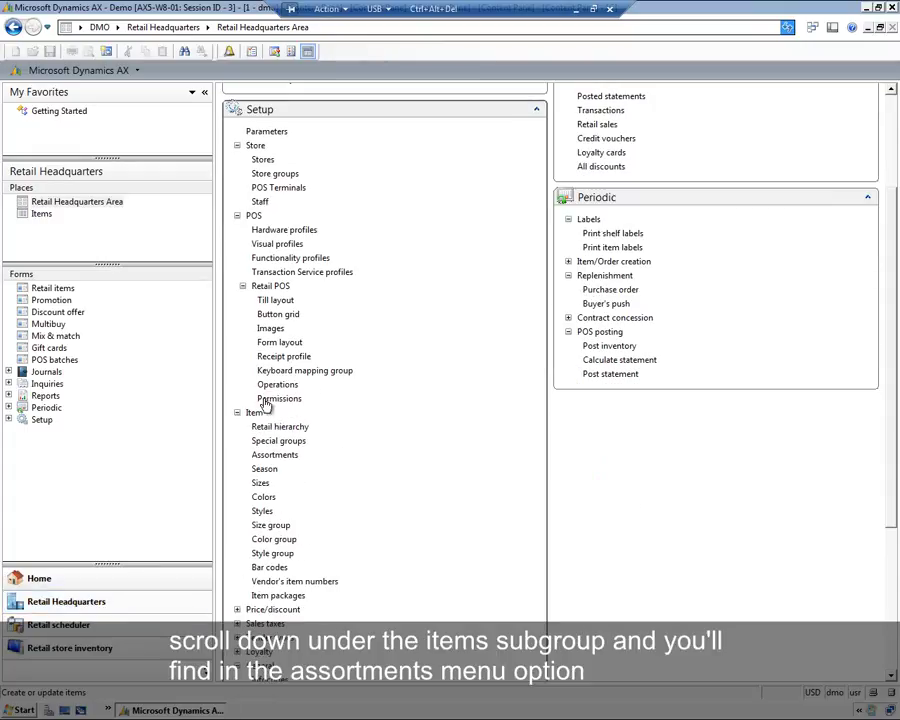
pyautogui.click(274, 456)
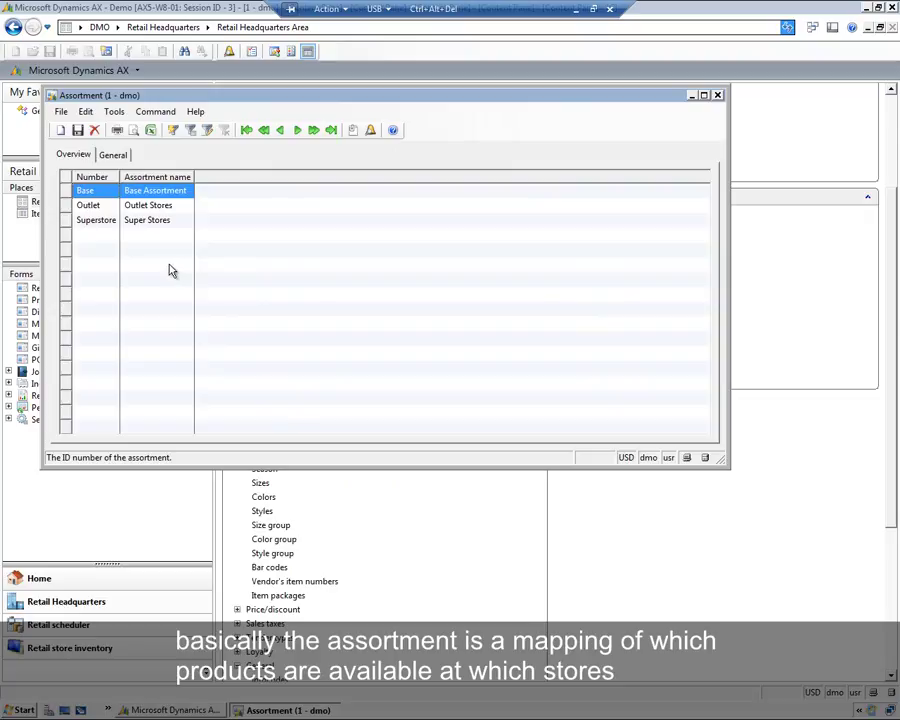
pyautogui.click(99, 221)
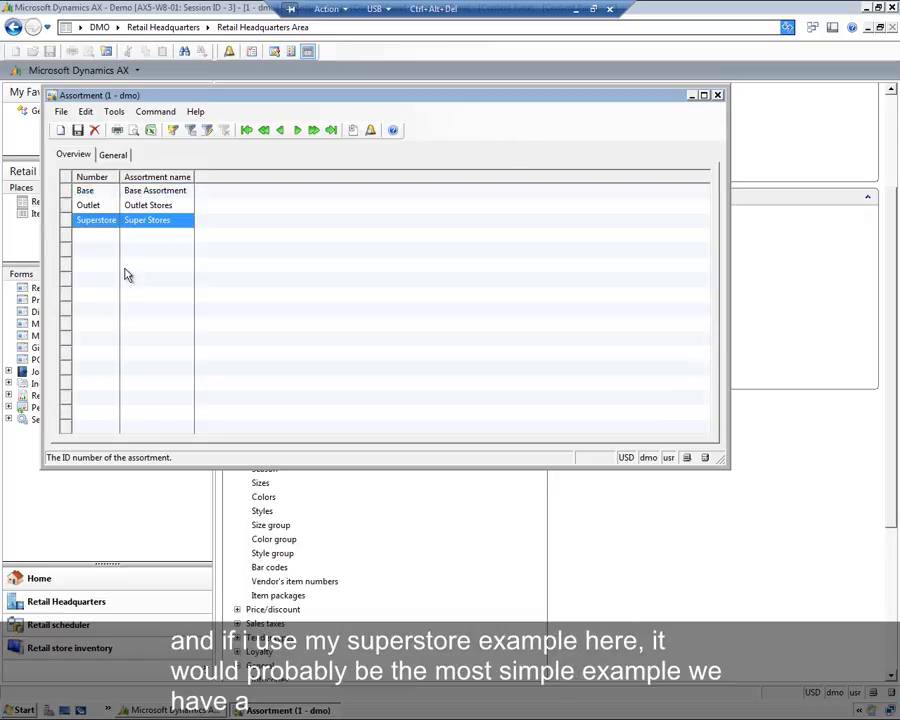
pyautogui.click(118, 155)
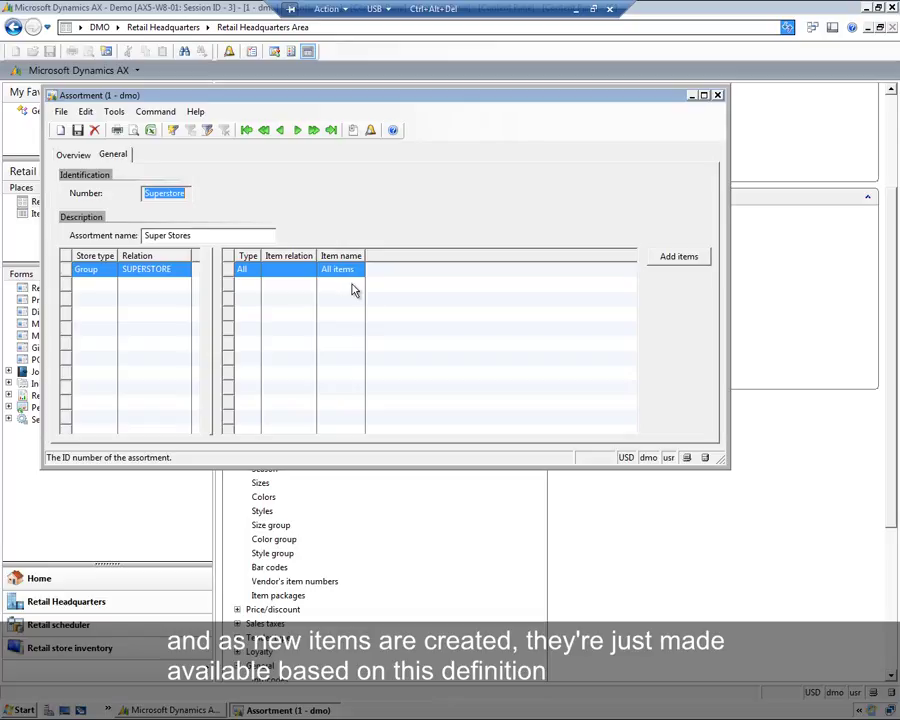
# Step: Select the Base assortment from the list and show its store and item details
pyautogui.click(75, 155)
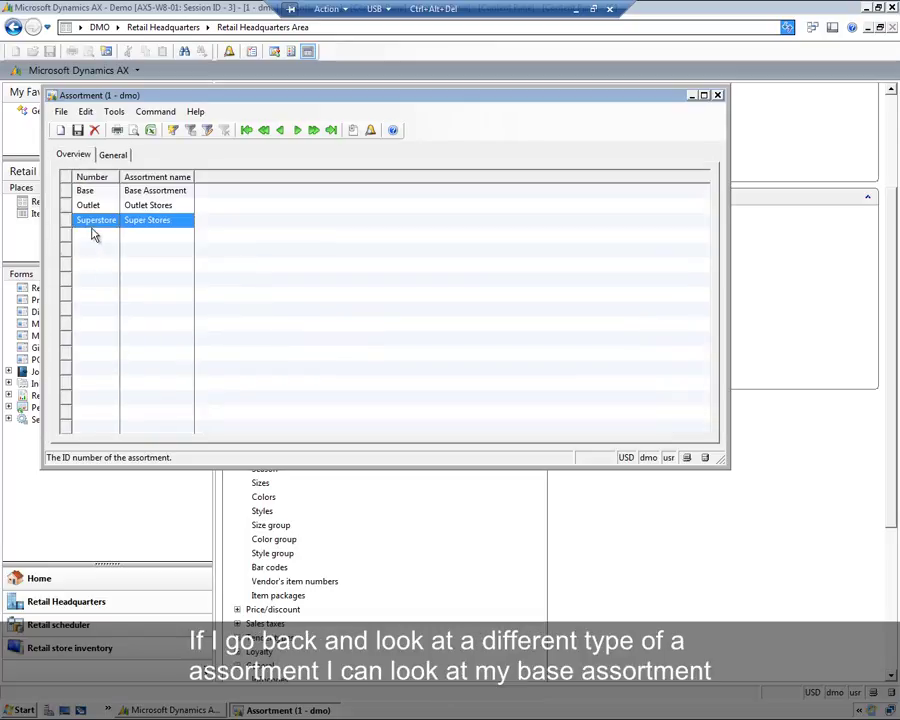
pyautogui.click(98, 191)
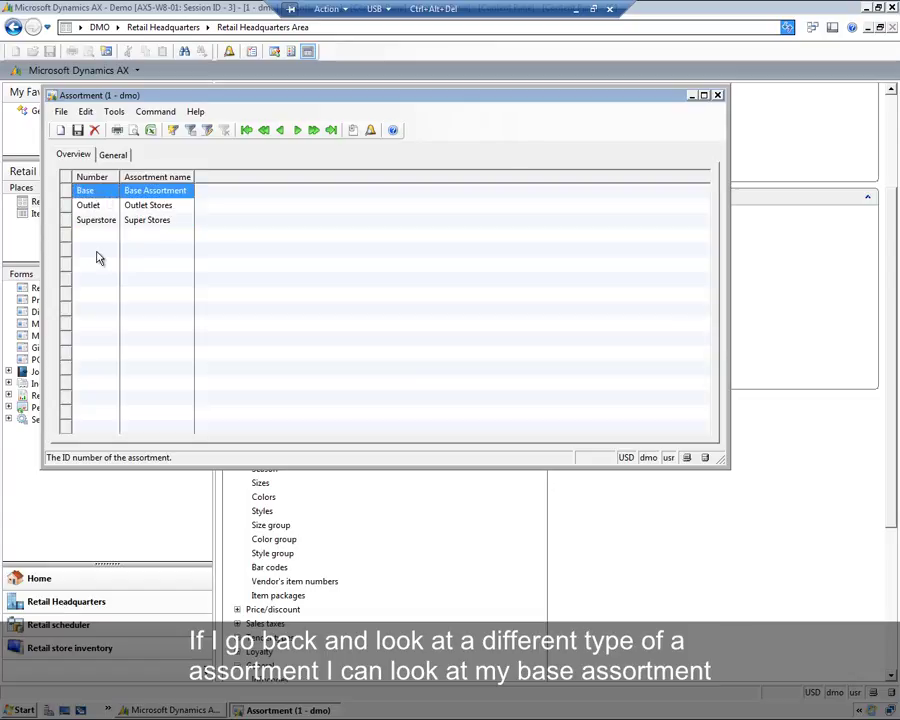
pyautogui.click(124, 155)
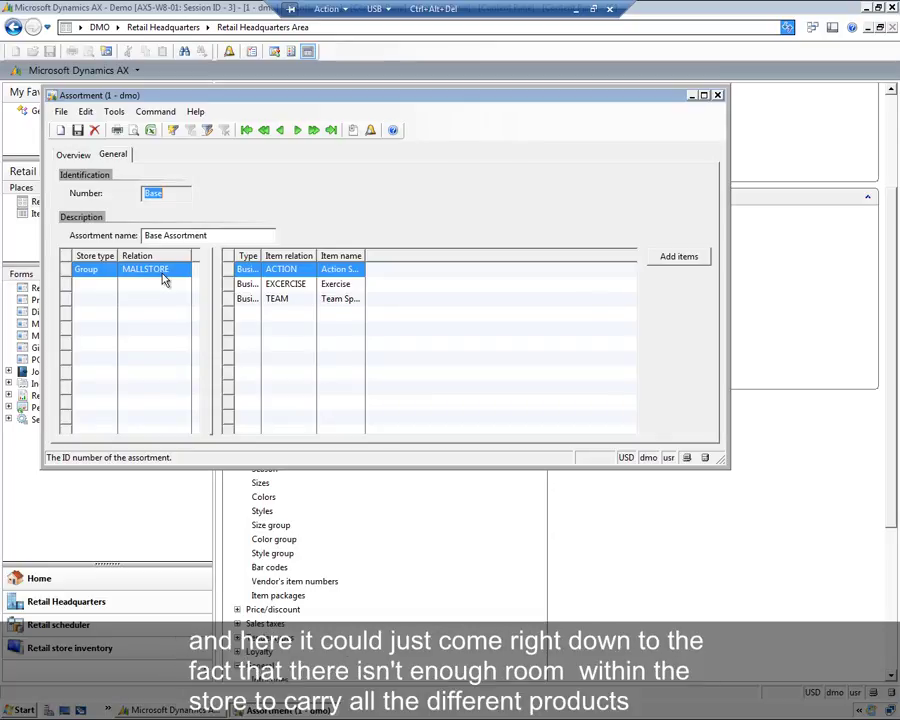
# Step: Widen the Type, Item relation and Item name columns so group names show in full
pyautogui.doubleClick(262, 257)
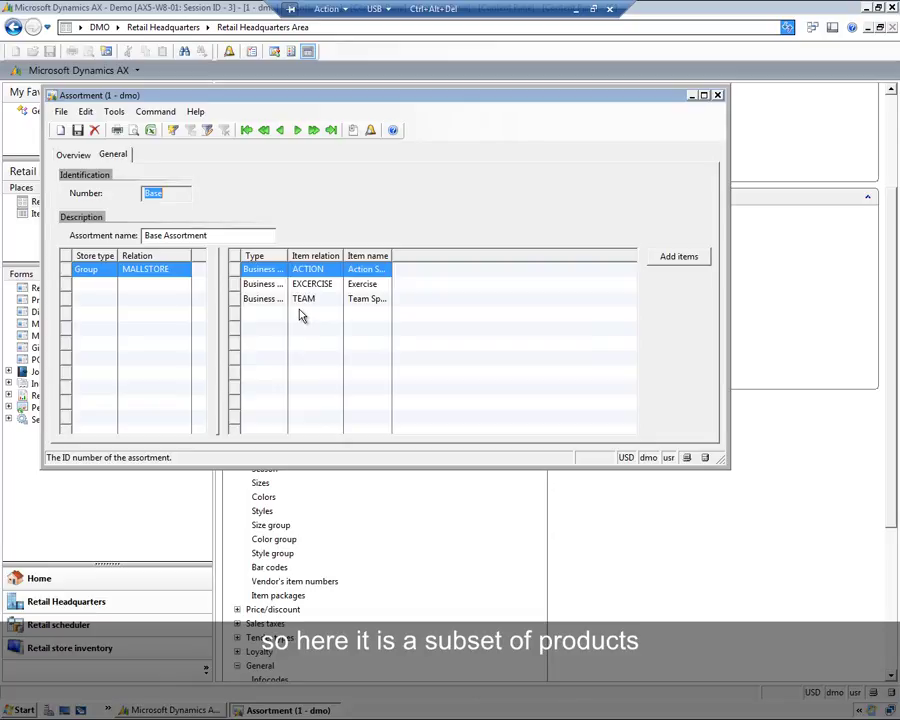
pyautogui.moveTo(289, 255); pyautogui.dragTo(304, 255)
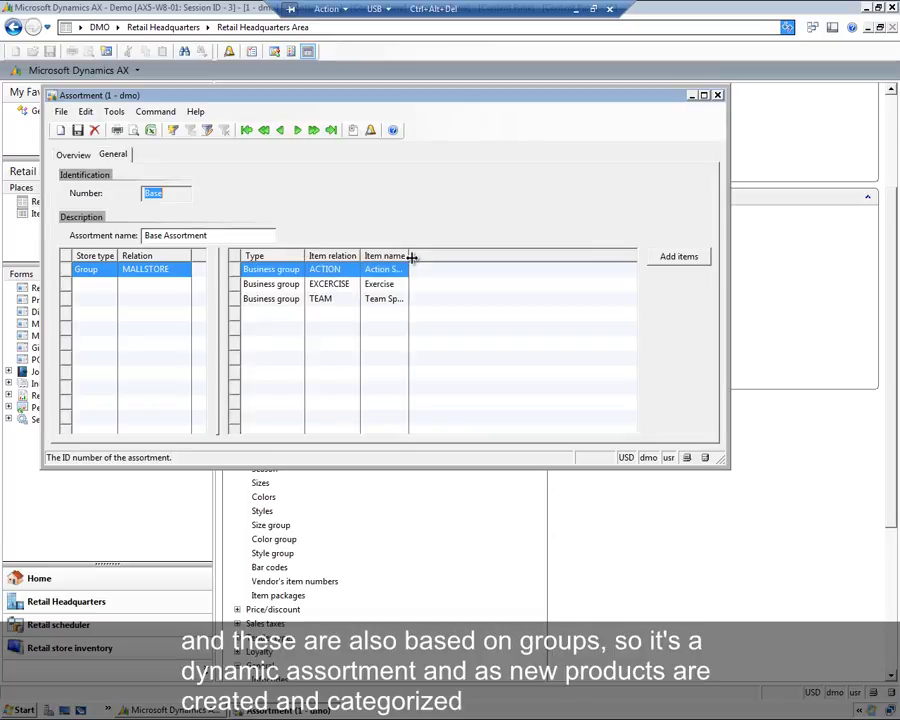
pyautogui.moveTo(411, 256); pyautogui.dragTo(430, 256)
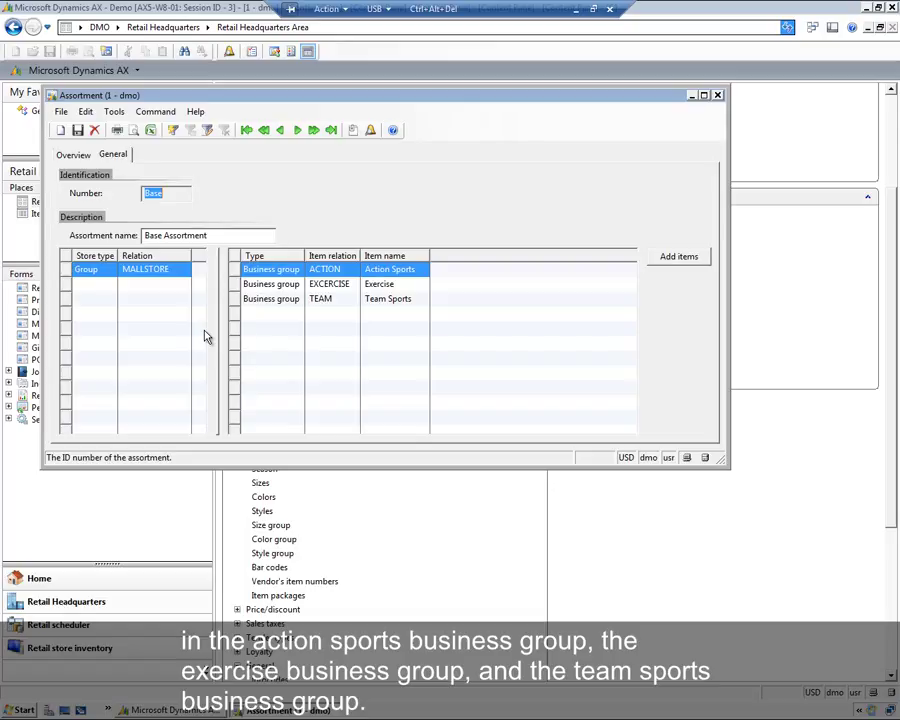
pyautogui.click(209, 235)
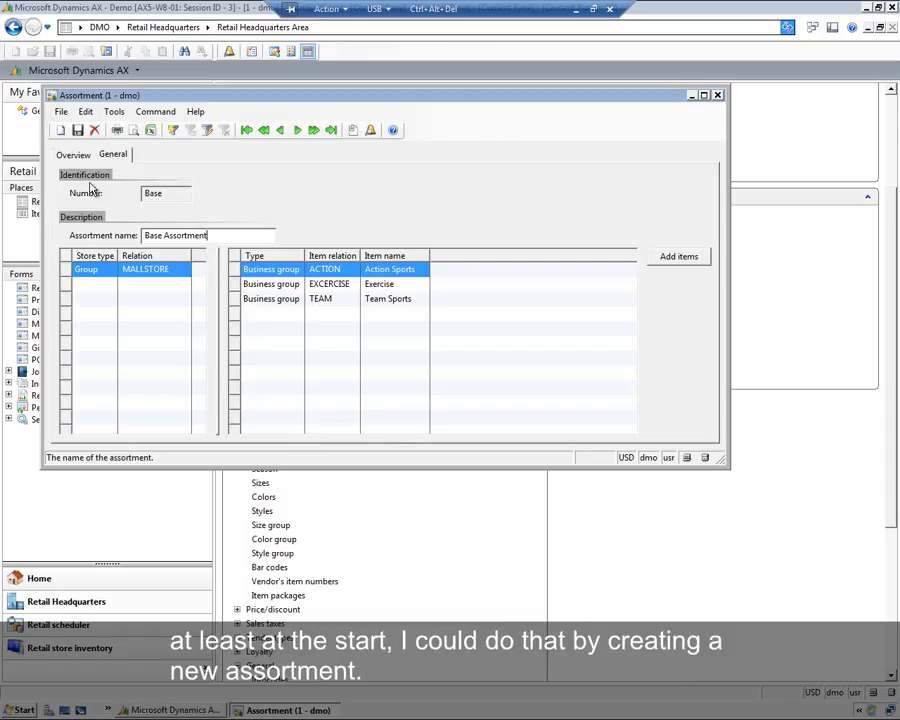
# Step: Create a new assortment with number and name 'Apparel'
pyautogui.click(74, 156)
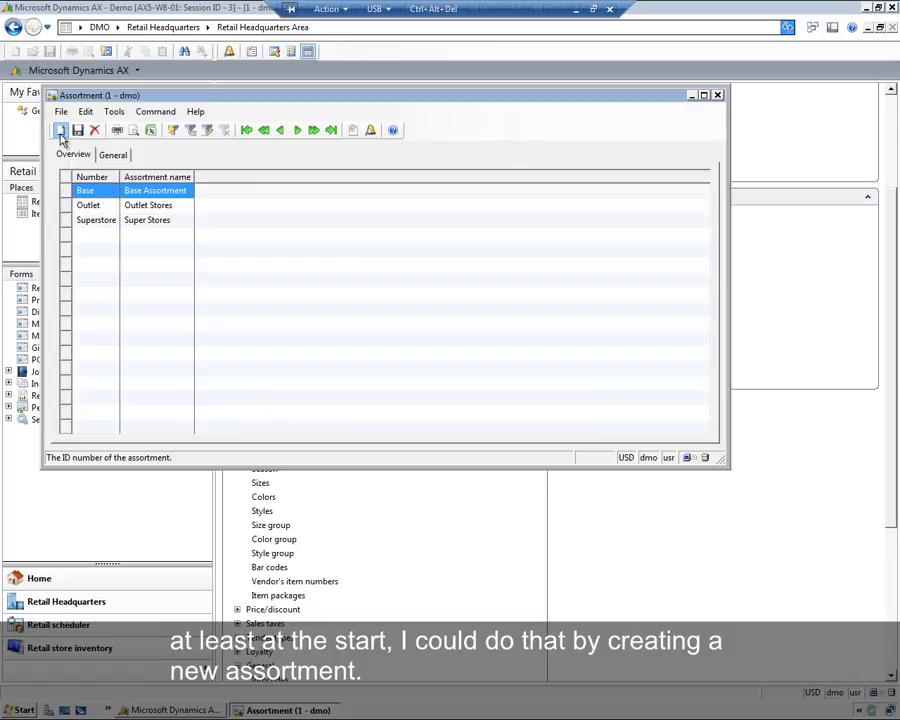
pyautogui.click(60, 130)
pyautogui.write('Apparel')
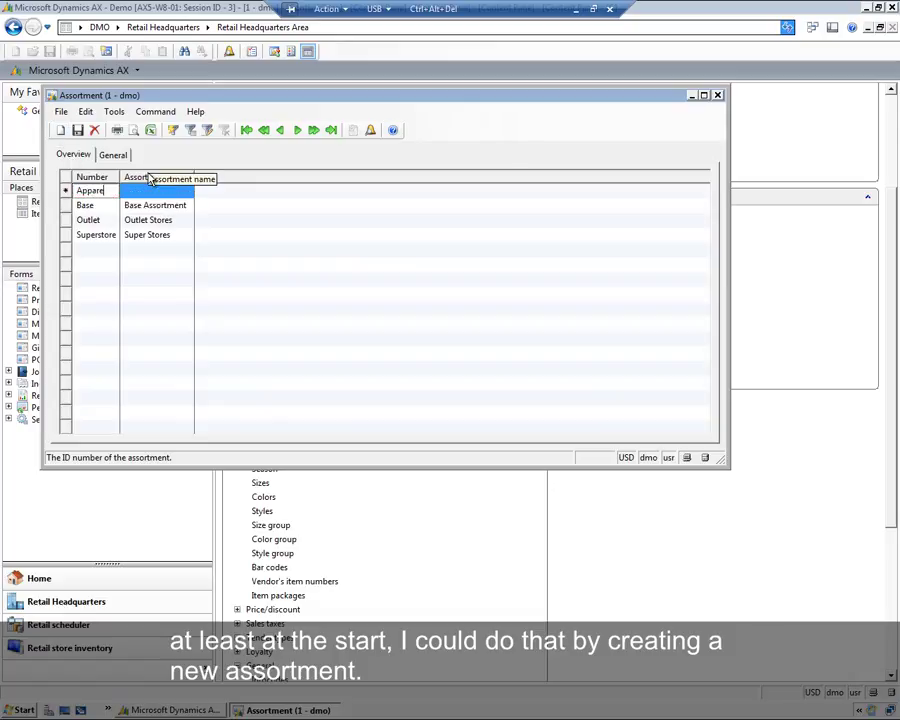
pyautogui.press('Tab')
pyautogui.write('Apparel')
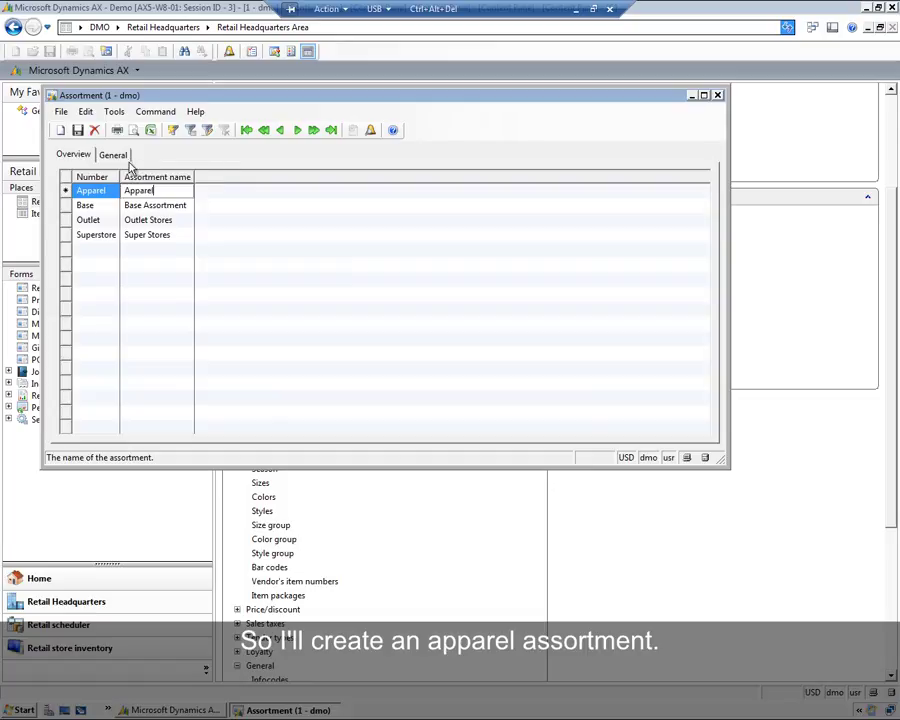
# Step: Set the Apparel assortment's store type to a single Store, related to S0005
pyautogui.click(124, 157)
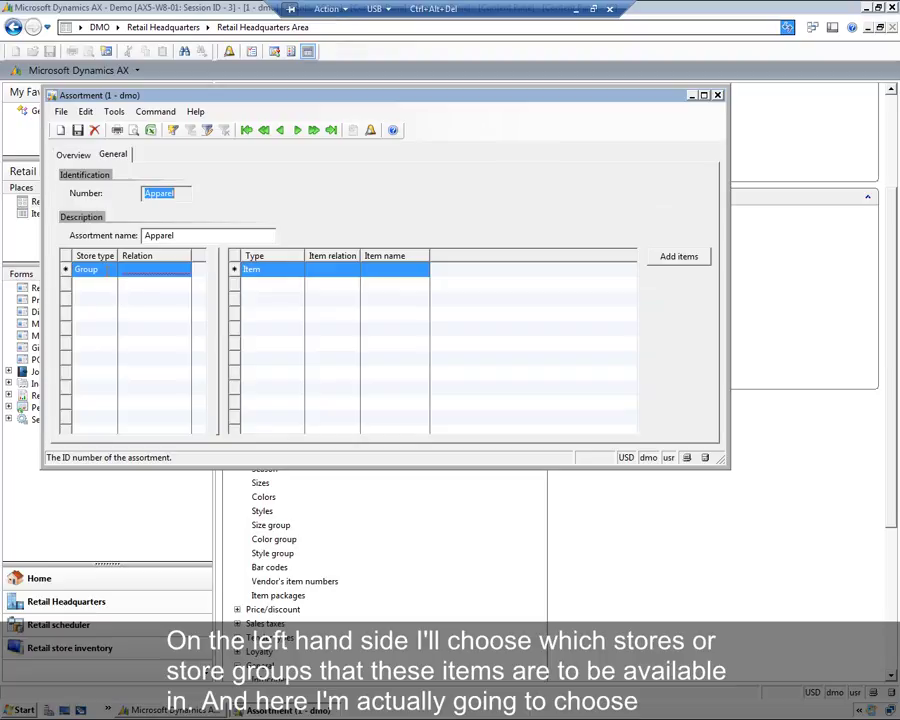
pyautogui.click(105, 270)
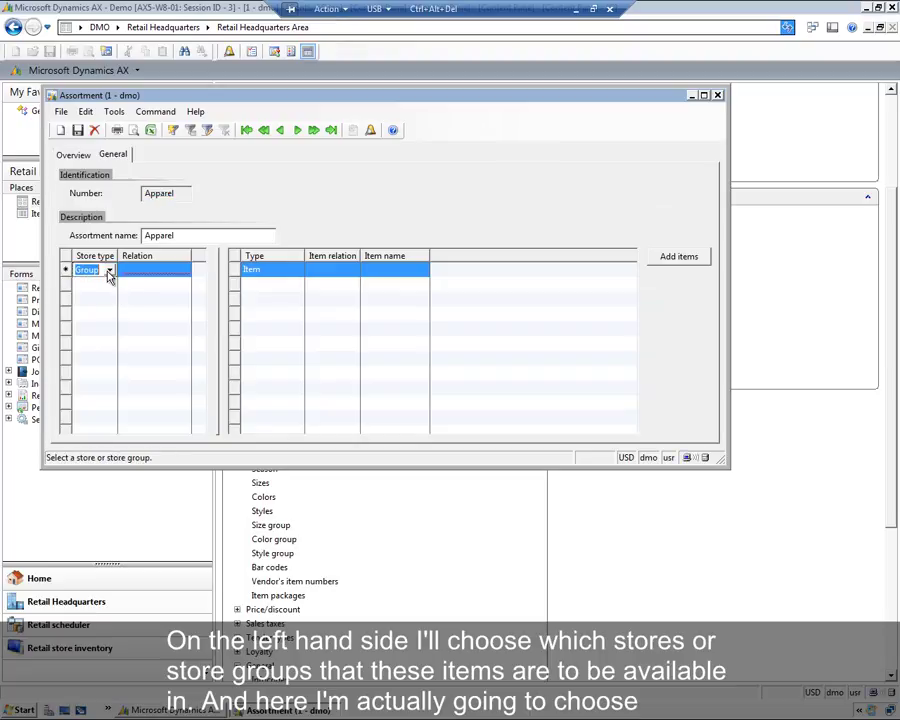
pyautogui.click(110, 270)
pyautogui.click(88, 298)
pyautogui.click(183, 270)
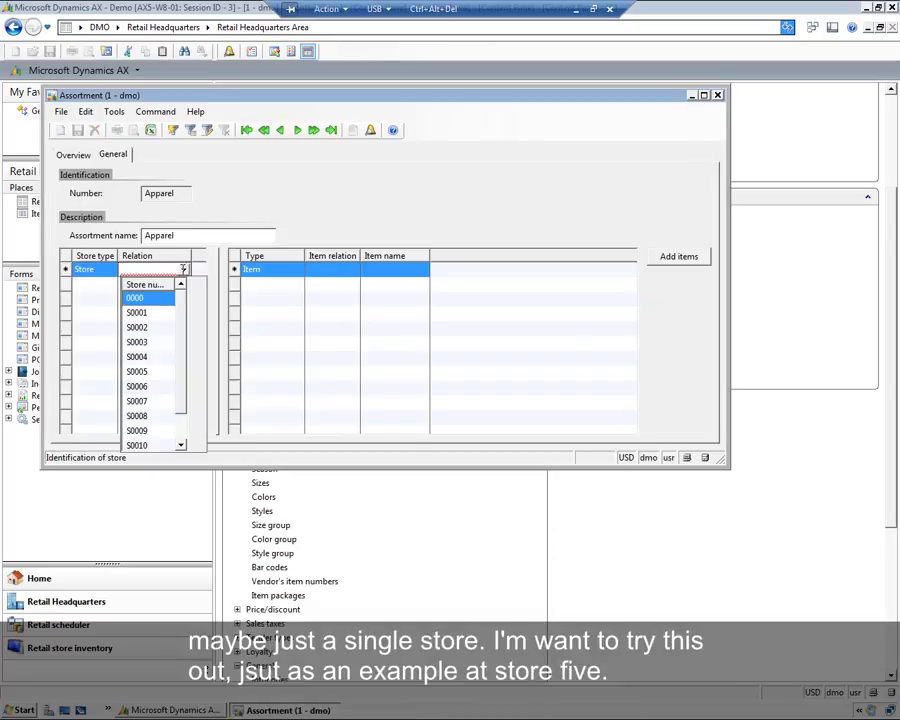
pyautogui.click(146, 373)
pyautogui.click(146, 373)
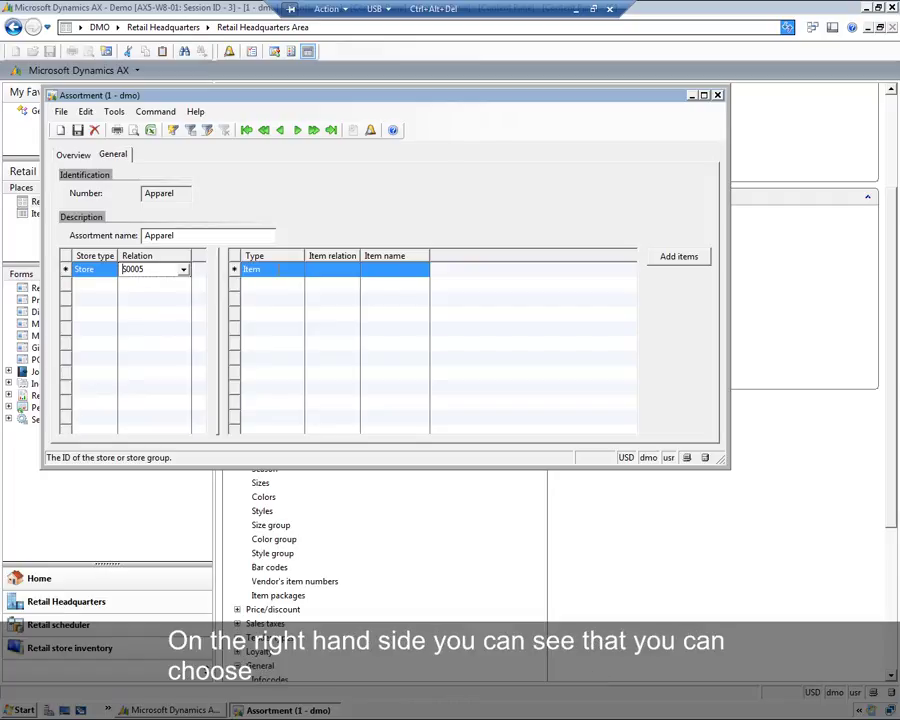
# Step: Make the item line a Variant: variant 9, the large green Boy's T-Shirt
pyautogui.click(272, 269)
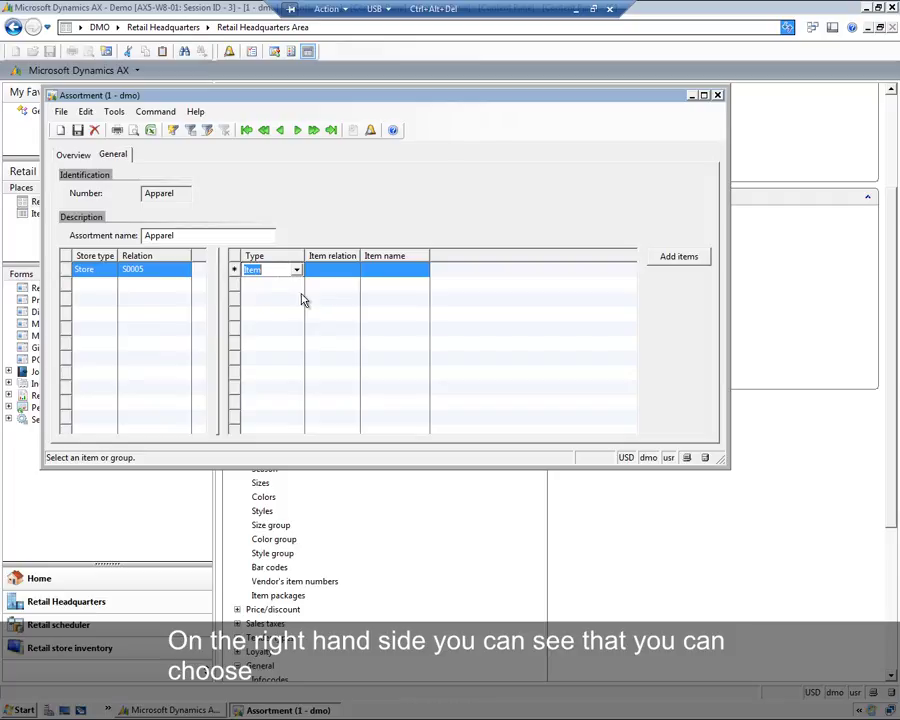
pyautogui.click(296, 270)
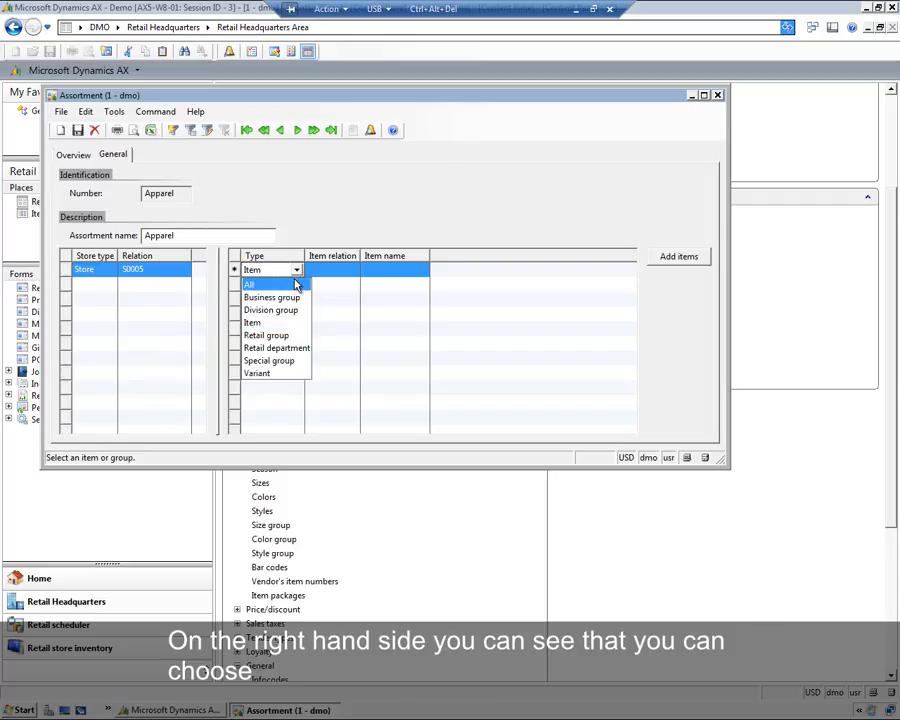
pyautogui.click(254, 322)
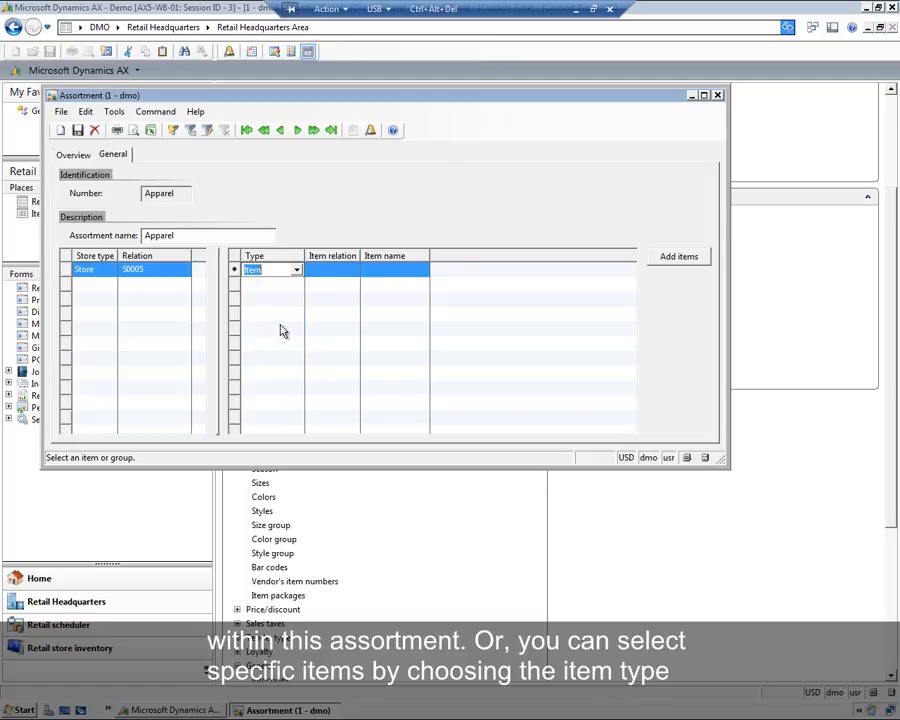
pyautogui.click(343, 269)
pyautogui.click(352, 270)
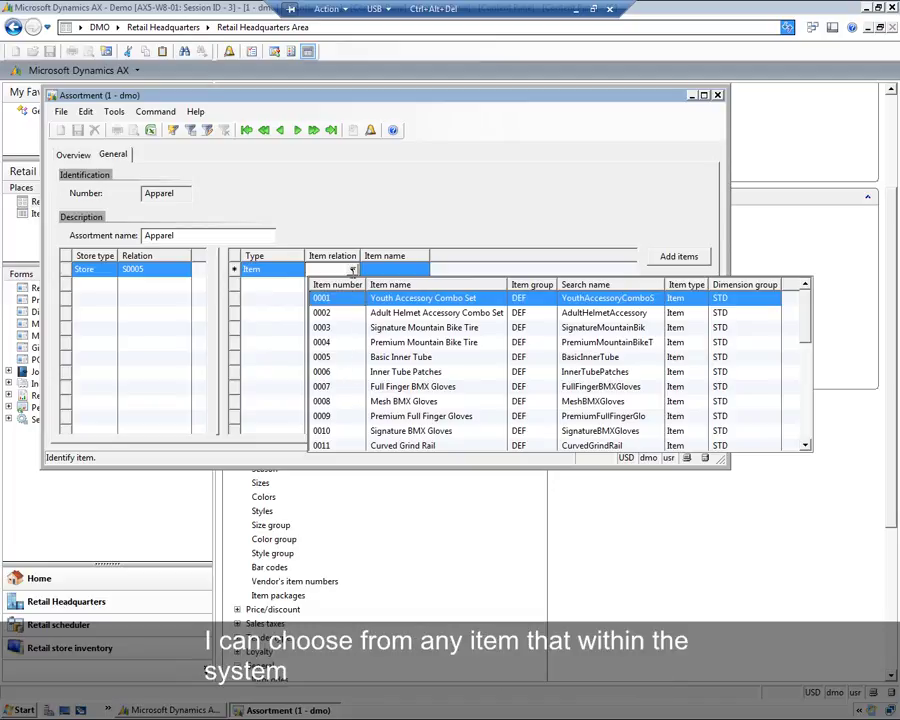
pyautogui.click(306, 278)
pyautogui.click(300, 272)
pyautogui.click(297, 271)
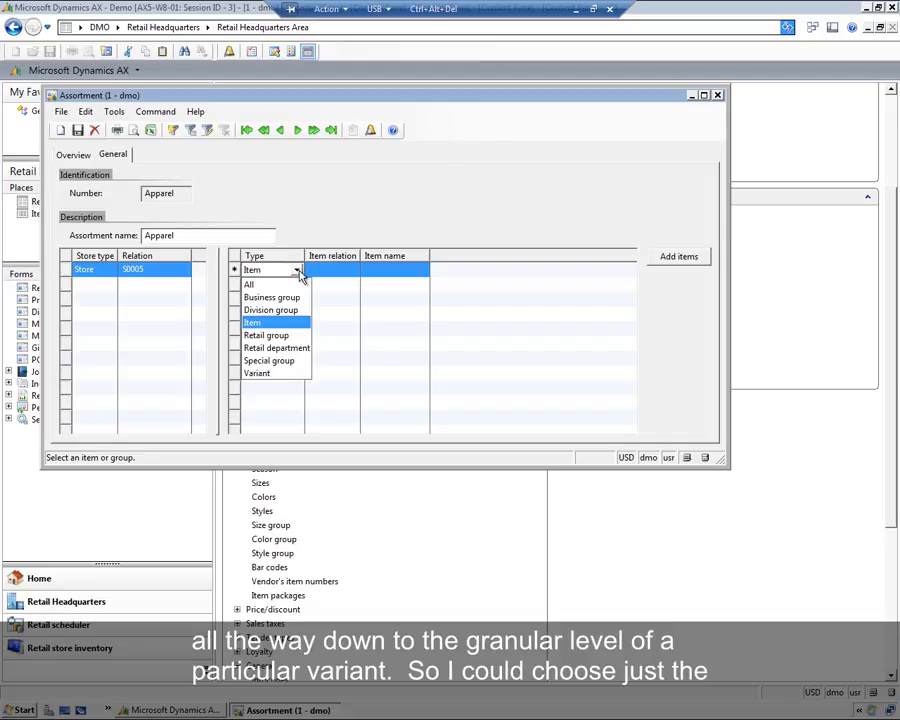
pyautogui.click(330, 373)
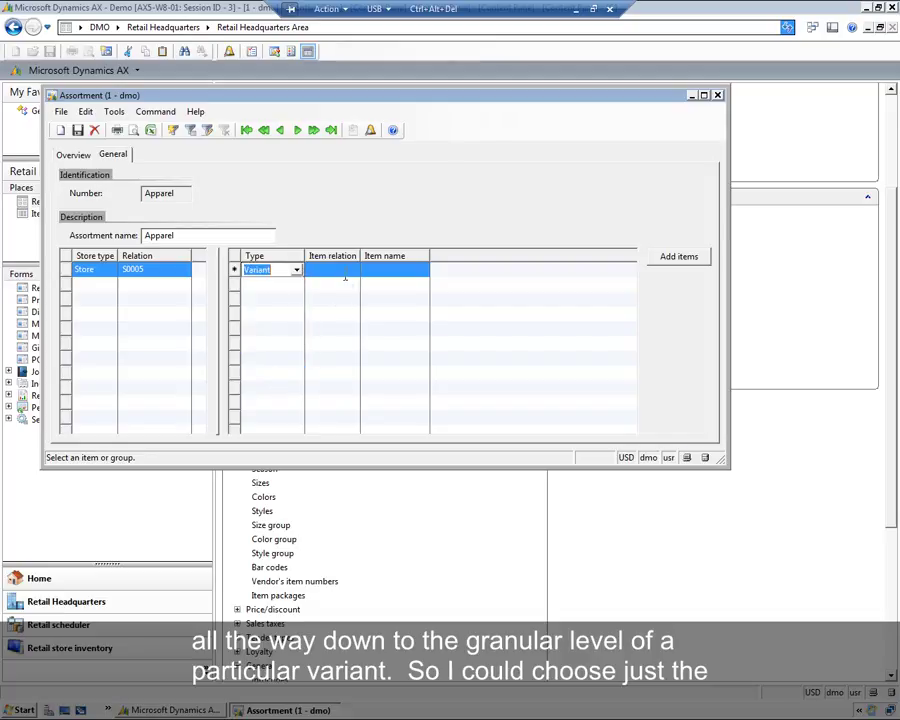
pyautogui.click(332, 270)
pyautogui.click(351, 270)
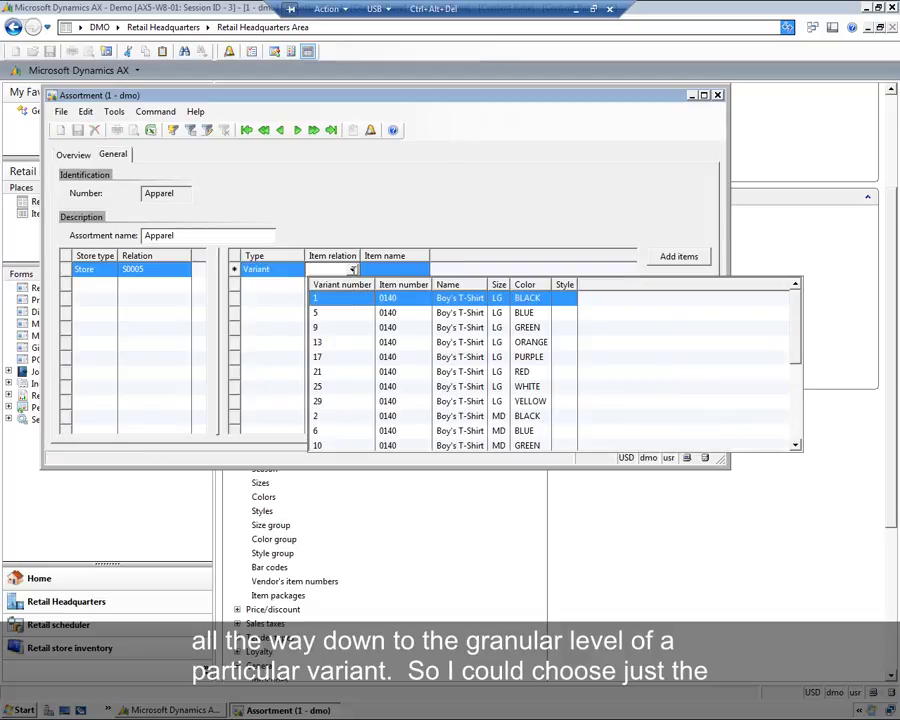
pyautogui.click(470, 328)
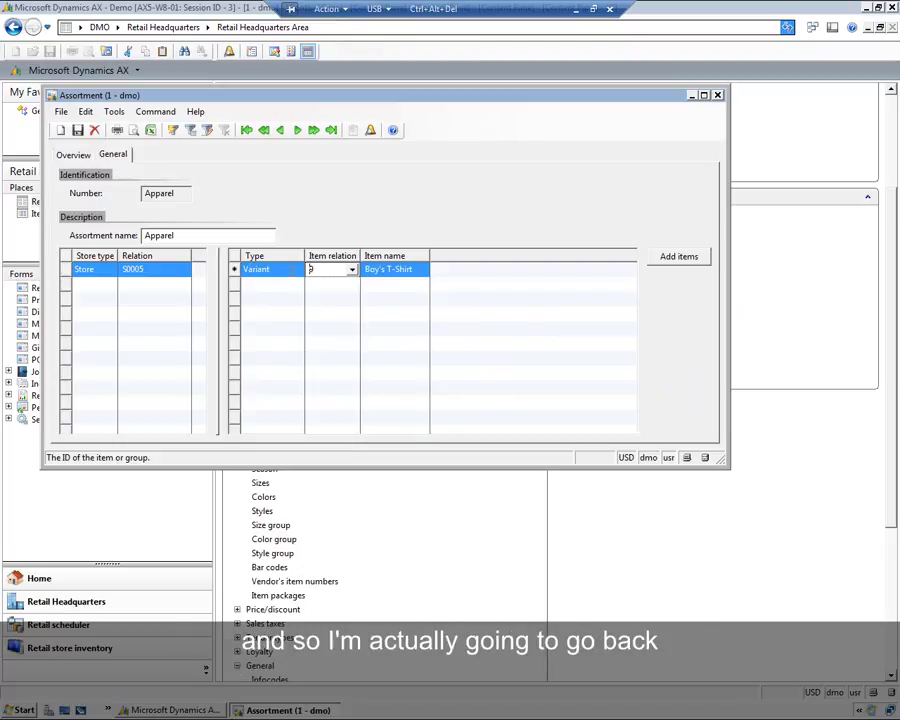
# Step: Change the item line to the APPAREL business group and widen the Item relation column
pyautogui.click(298, 271)
pyautogui.click(296, 271)
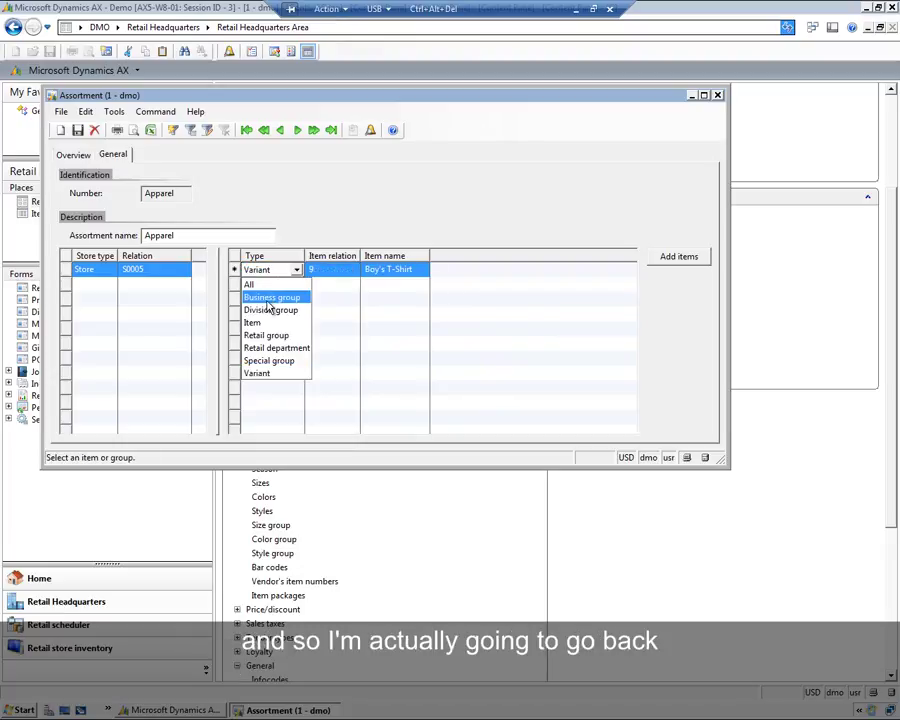
pyautogui.click(270, 304)
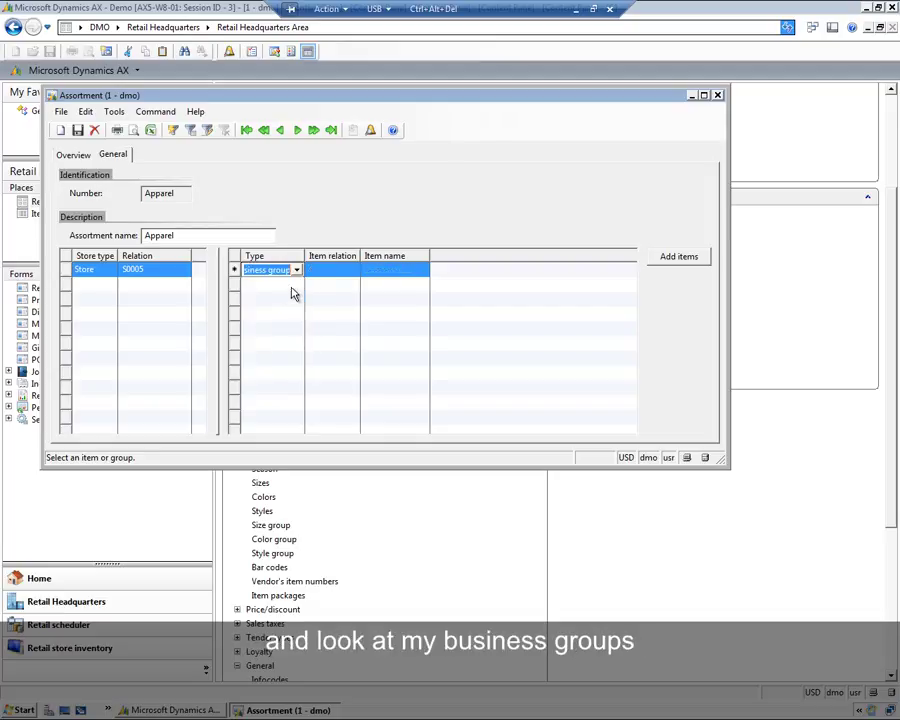
pyautogui.click(331, 270)
pyautogui.click(352, 270)
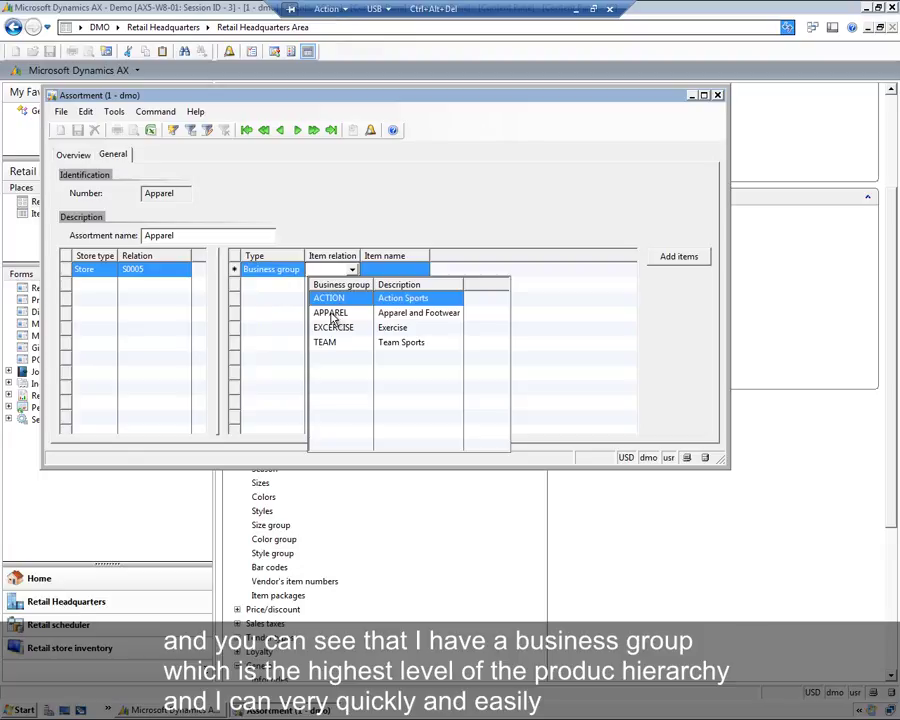
pyautogui.click(332, 314)
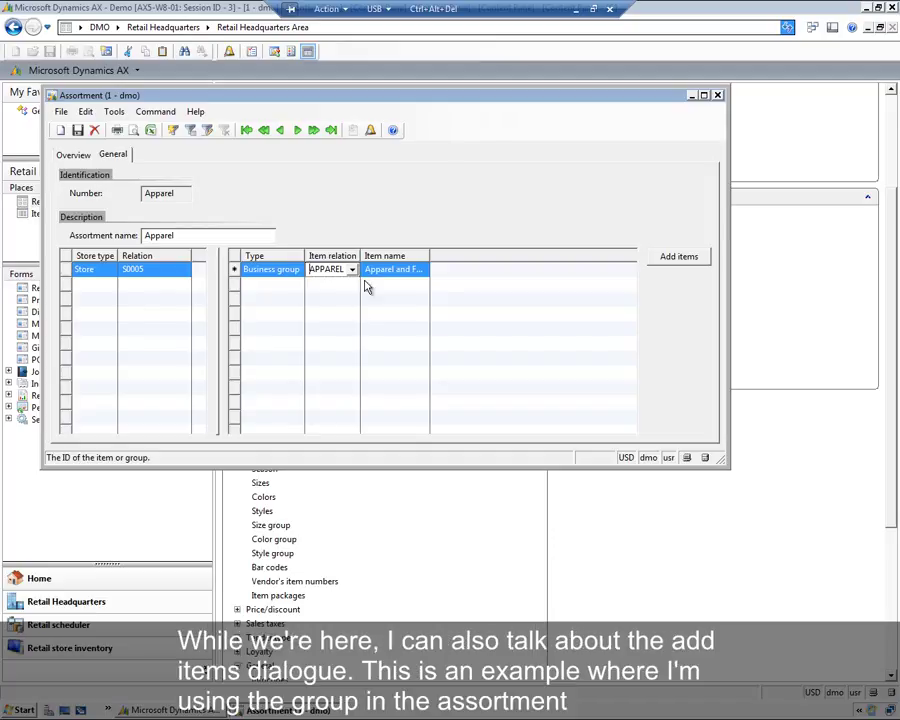
pyautogui.moveTo(361, 256); pyautogui.dragTo(369, 256)
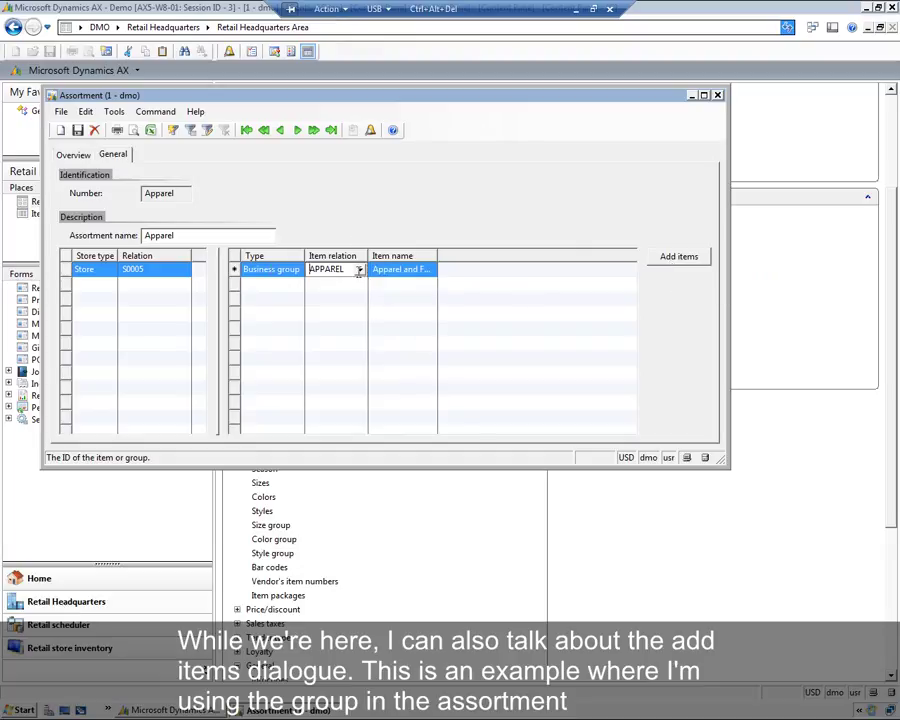
# Step: Switch the line type back to Item, leaving the item relation empty
pyautogui.click(236, 271)
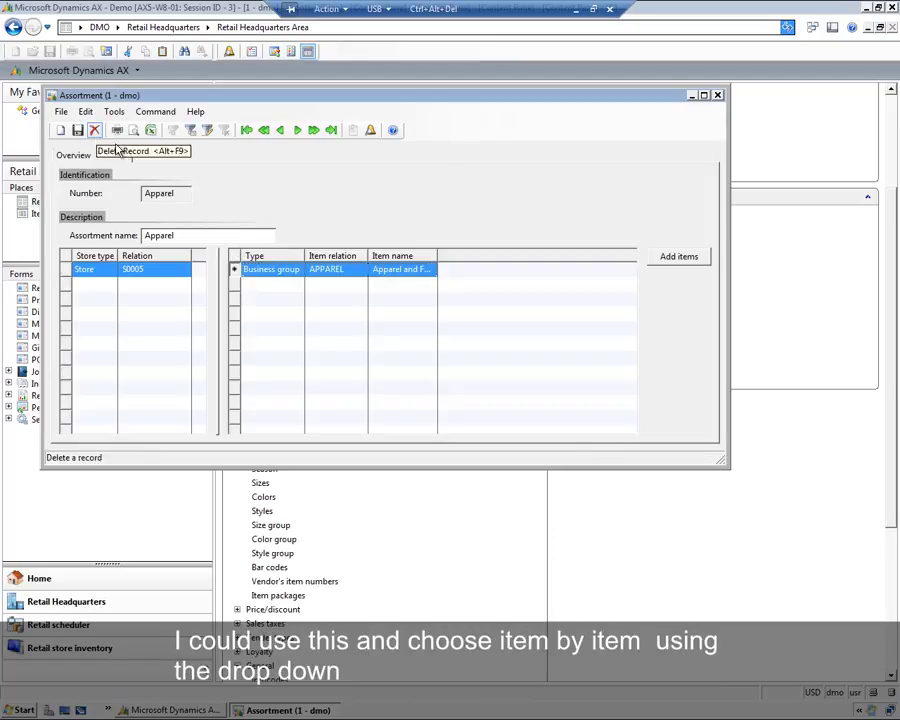
pyautogui.click(292, 272)
pyautogui.click(296, 271)
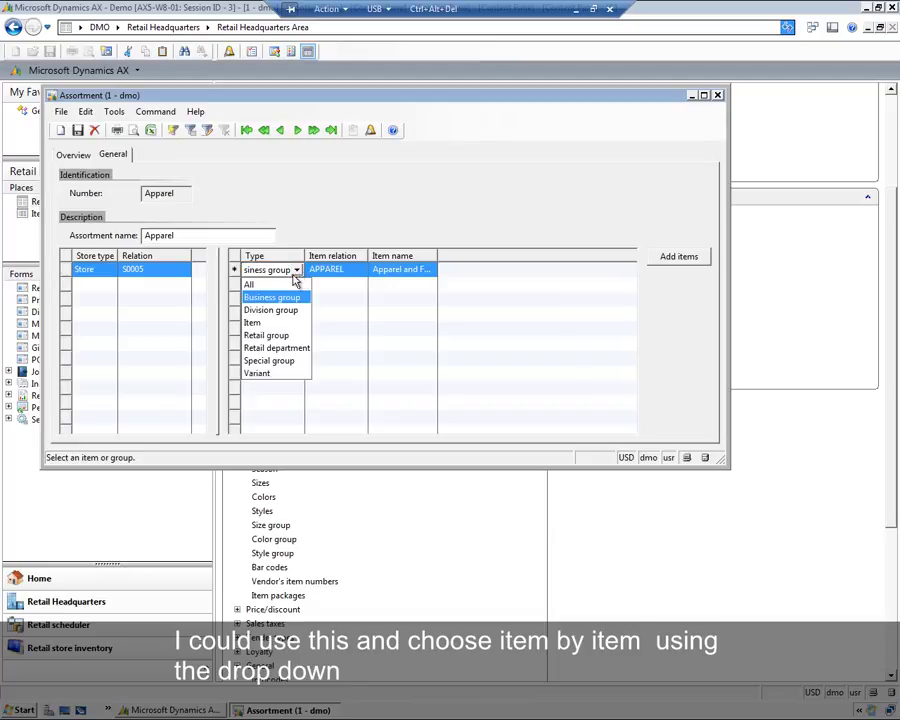
pyautogui.click(252, 322)
pyautogui.click(360, 272)
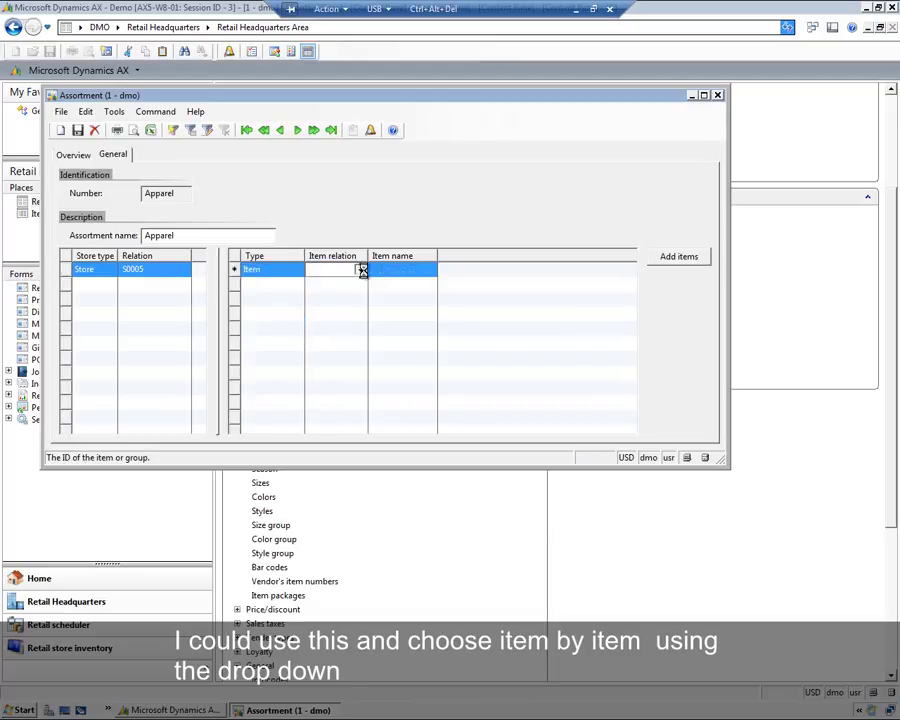
pyautogui.click(360, 271)
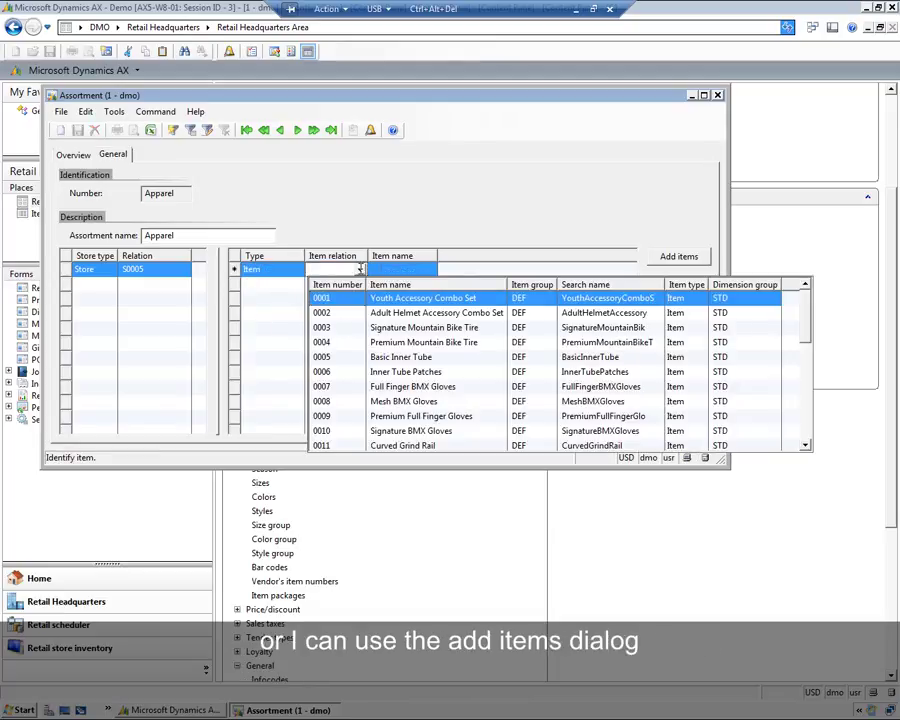
pyautogui.click(595, 231)
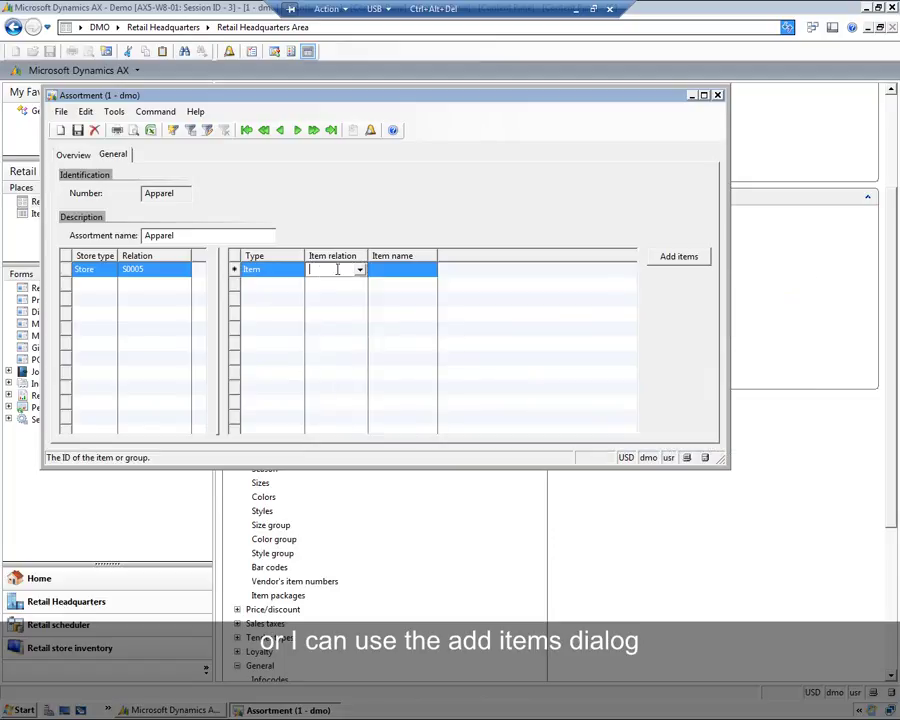
# Step: In a repositioned, enlarged Add items dialog, filter available items to the APPAREL group
pyautogui.click(680, 258)
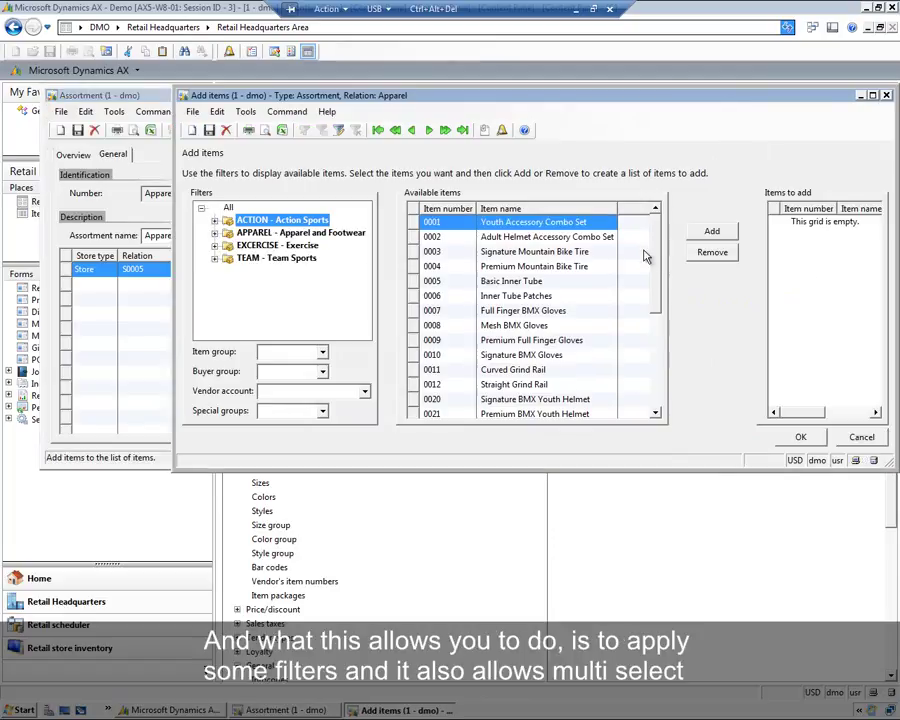
pyautogui.moveTo(527, 98); pyautogui.dragTo(423, 121)
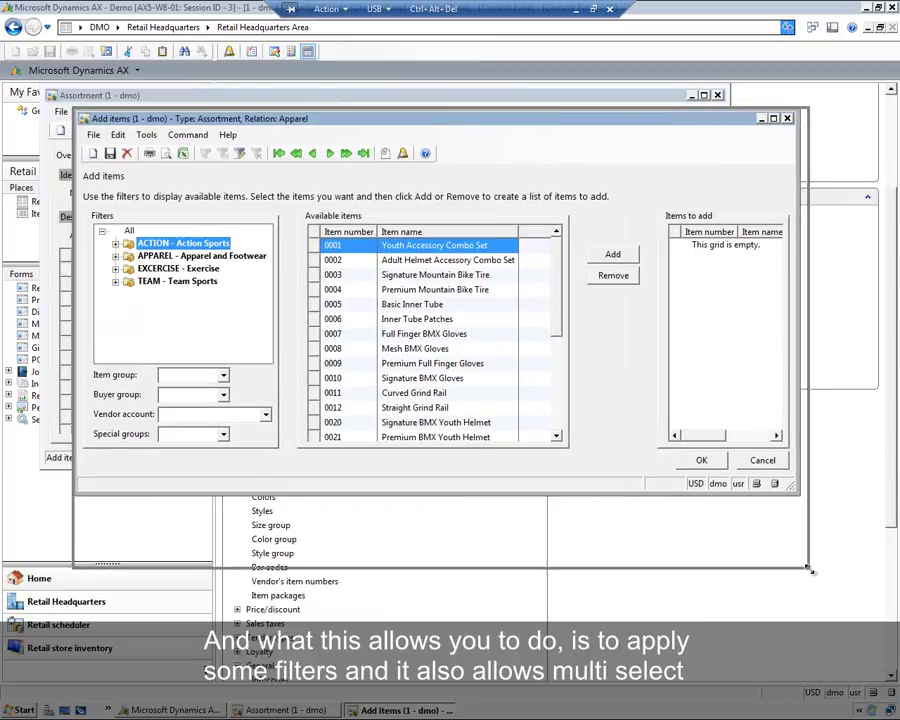
pyautogui.moveTo(796, 490); pyautogui.dragTo(818, 590)
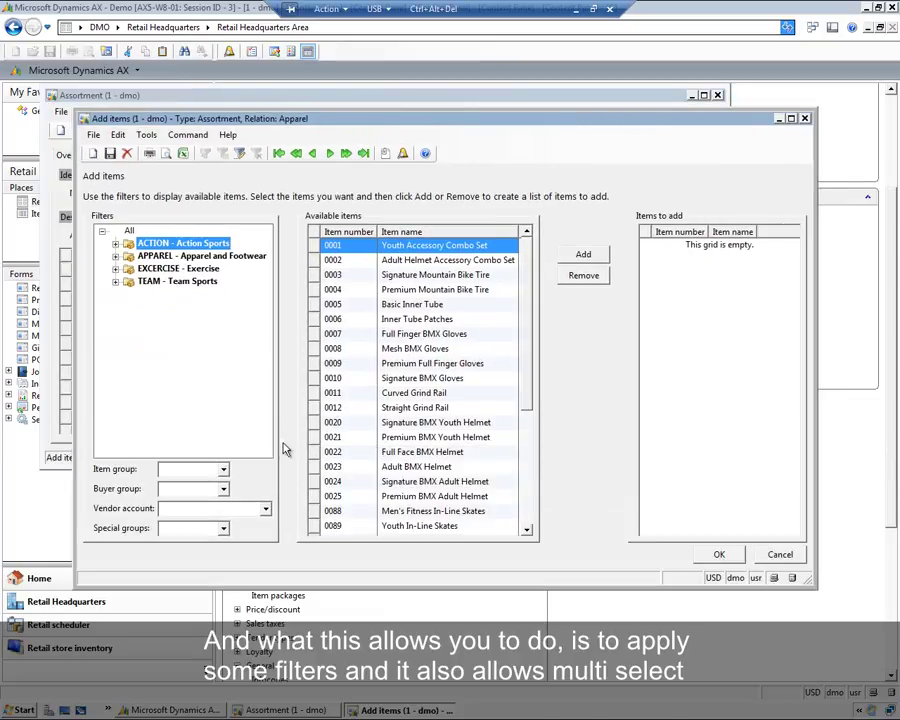
pyautogui.click(127, 257)
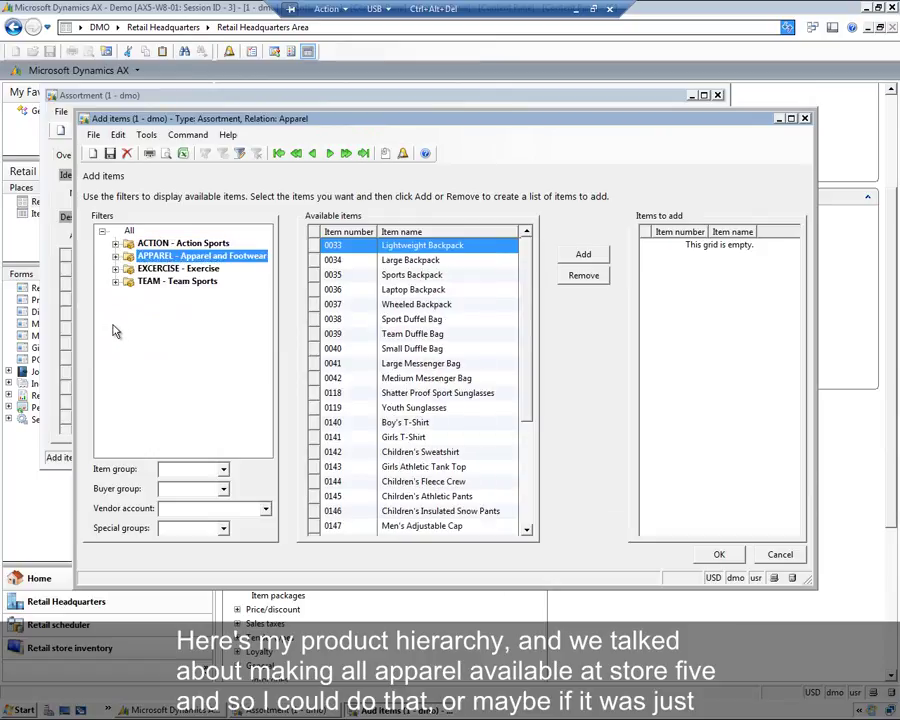
# Step: Expand APPAREL and narrow available items to the AP100 - Apparel subcategory
pyautogui.click(115, 256)
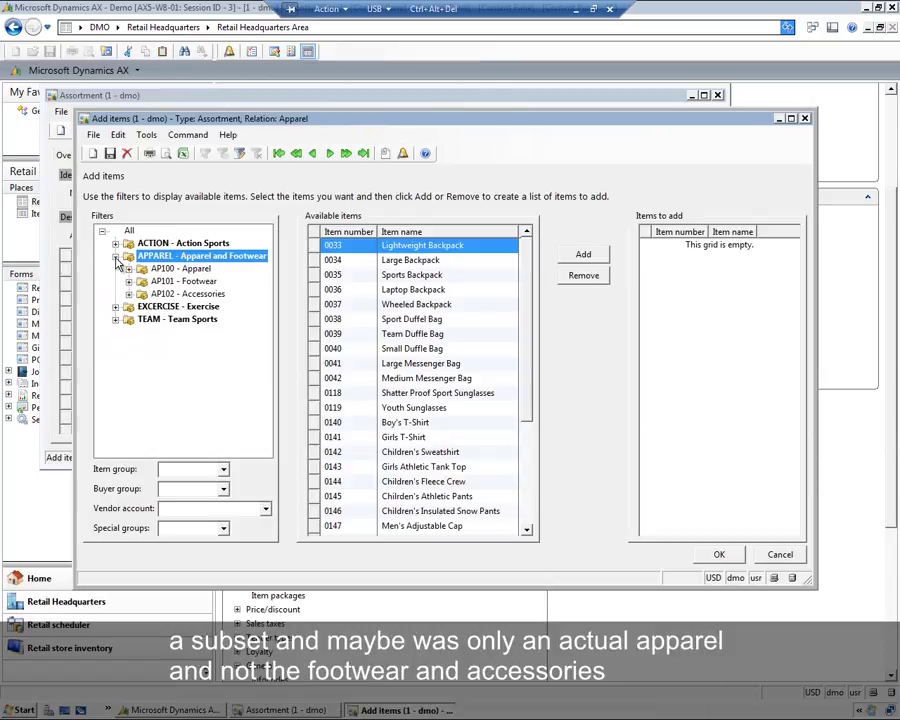
pyautogui.click(190, 269)
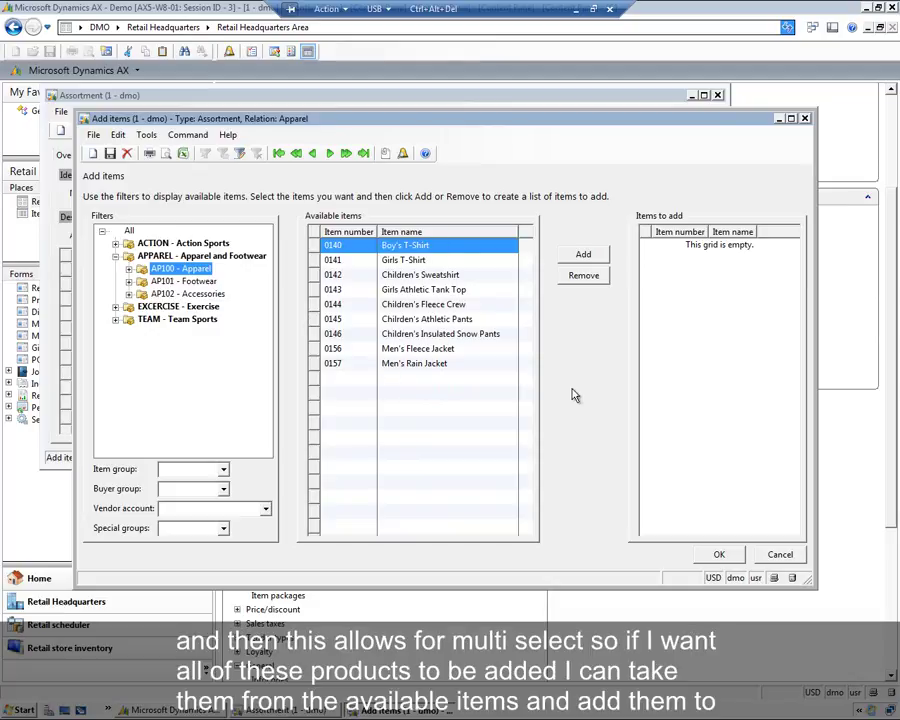
# Step: Add all nine AP100 items, 0140 Boy's T-Shirt through 0157 Men's Rain Jacket, and confirm
pyautogui.keyDown('shift'); pyautogui.click(345, 364); pyautogui.keyUp('shift')
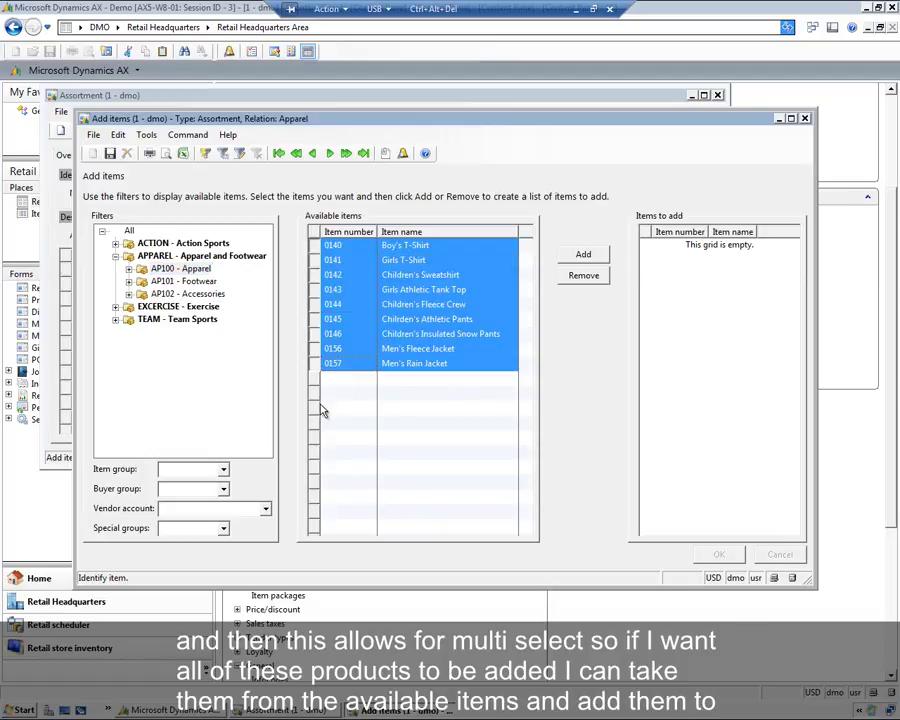
pyautogui.click(583, 255)
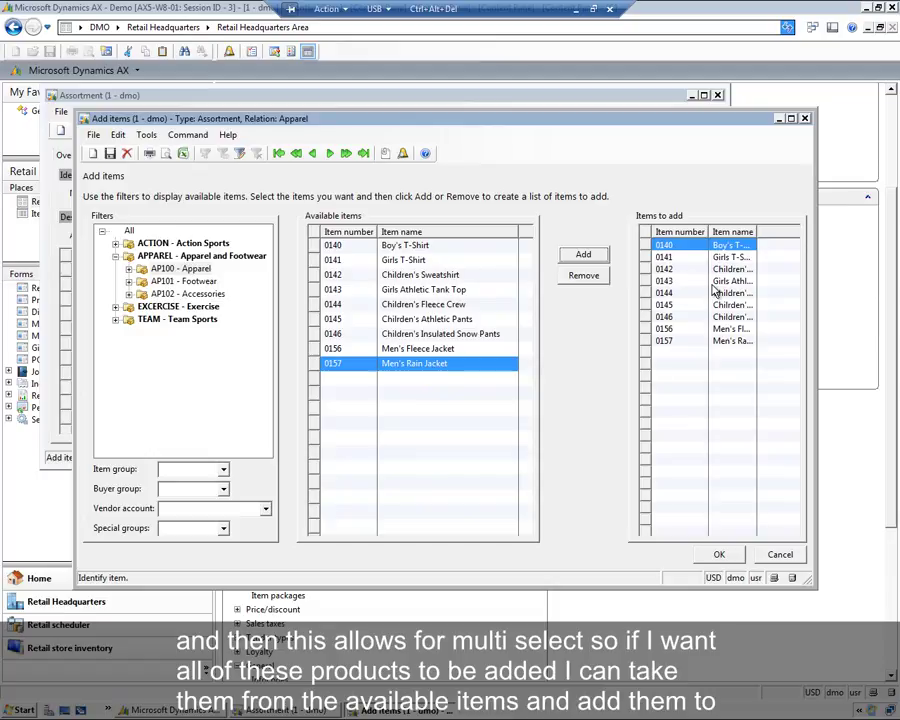
pyautogui.click(715, 554)
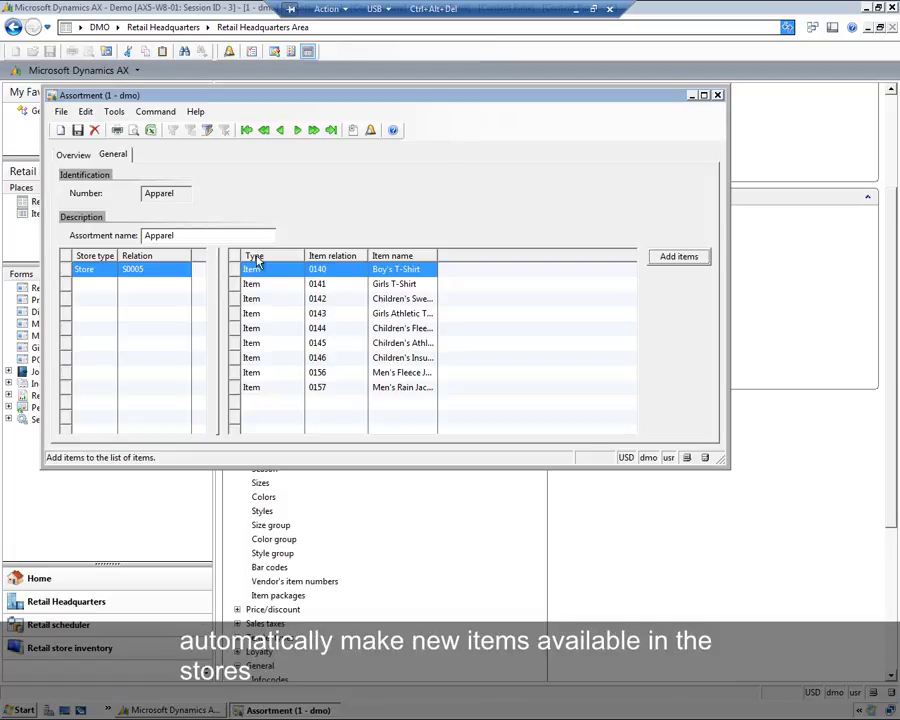
# Step: Select the Outlet assortment and show its details
pyautogui.click(84, 156)
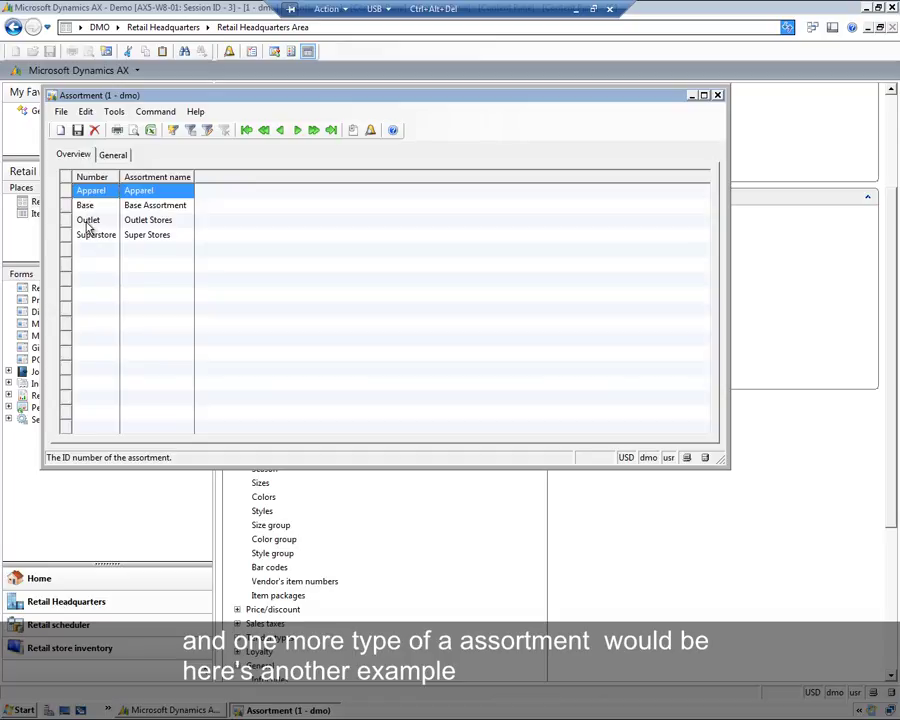
pyautogui.click(90, 220)
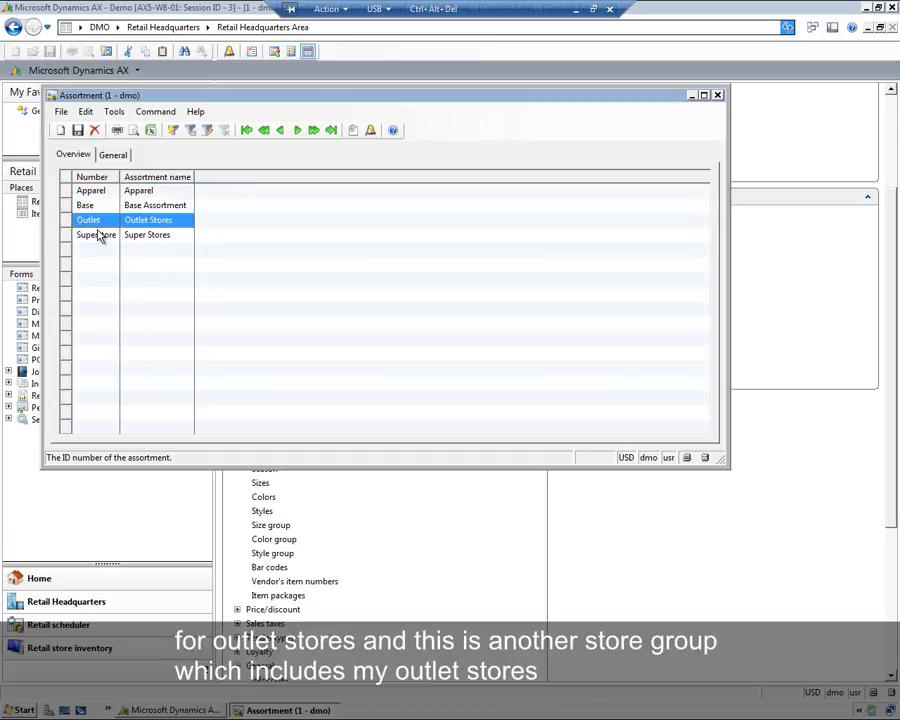
pyautogui.click(113, 155)
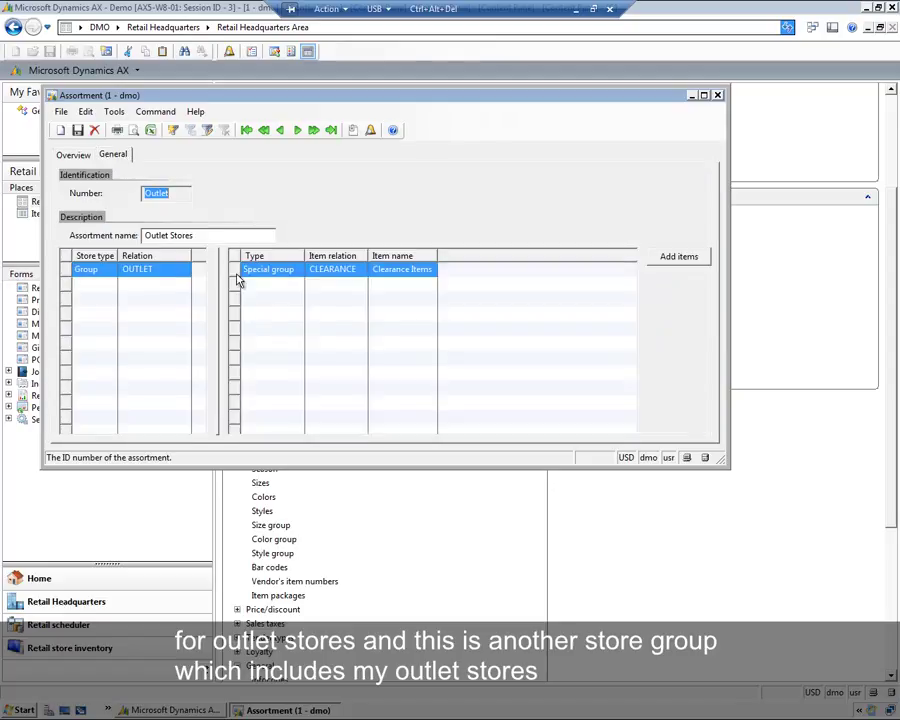
# Step: Go to the OUTLET store group record and check its list of stores
pyautogui.click(151, 277)
pyautogui.rightClick(151, 277)
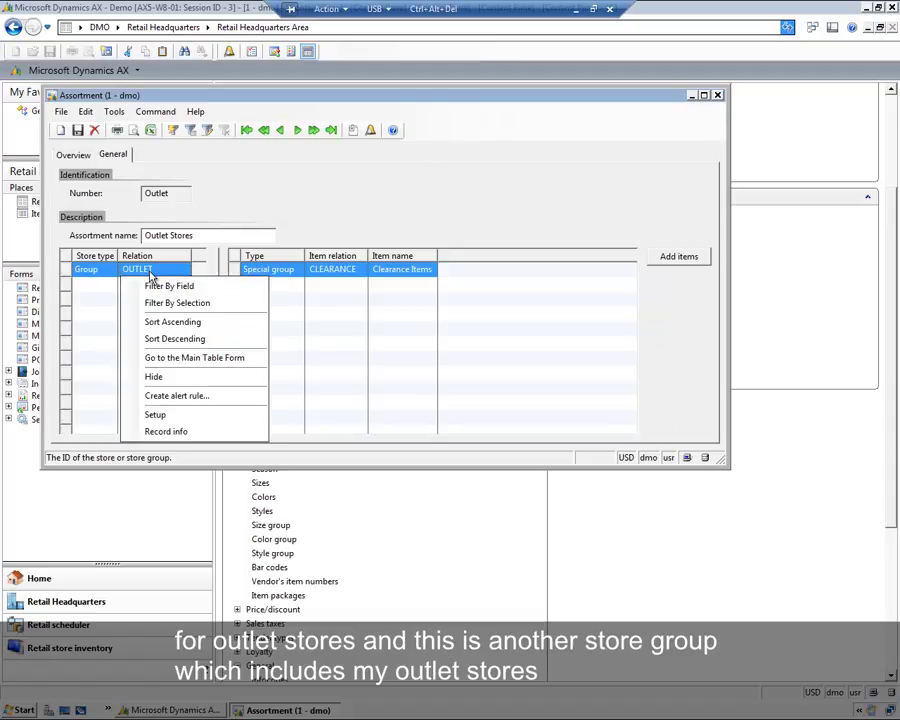
pyautogui.click(200, 354)
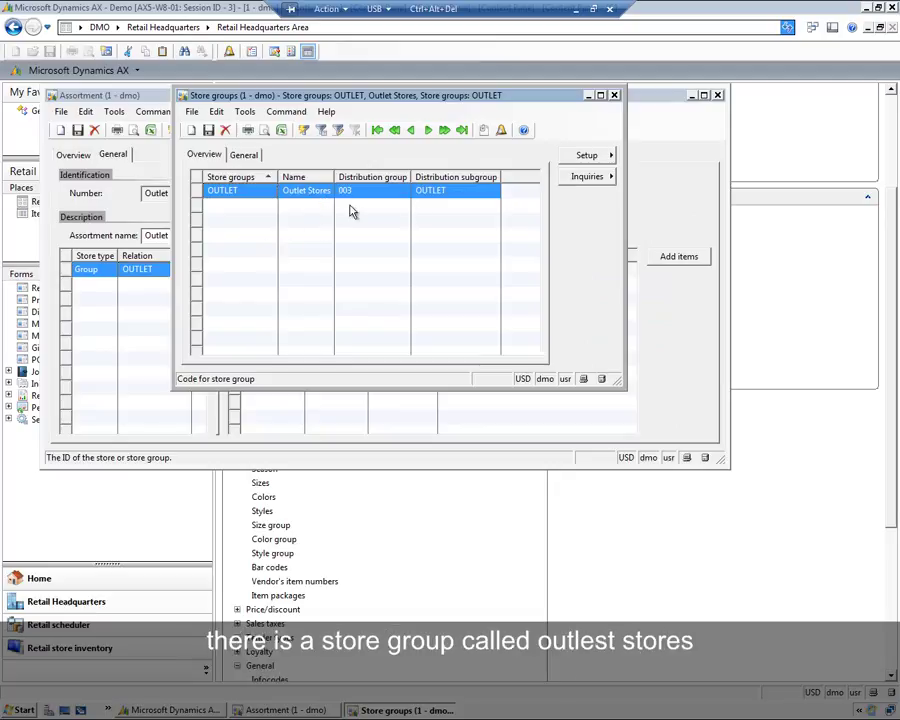
pyautogui.click(590, 156)
pyautogui.click(652, 155)
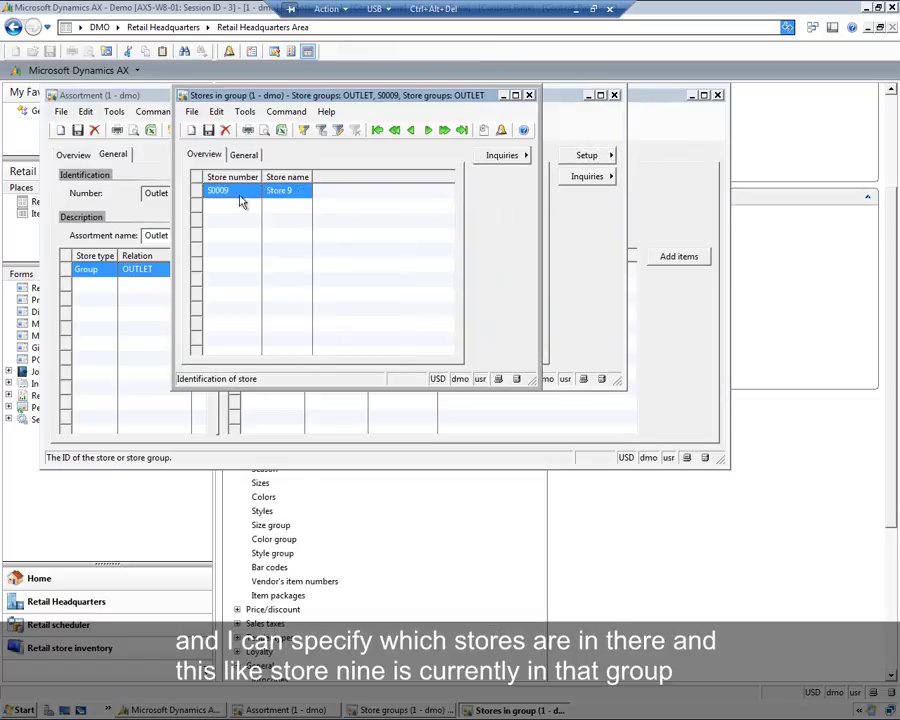
pyautogui.click(529, 95)
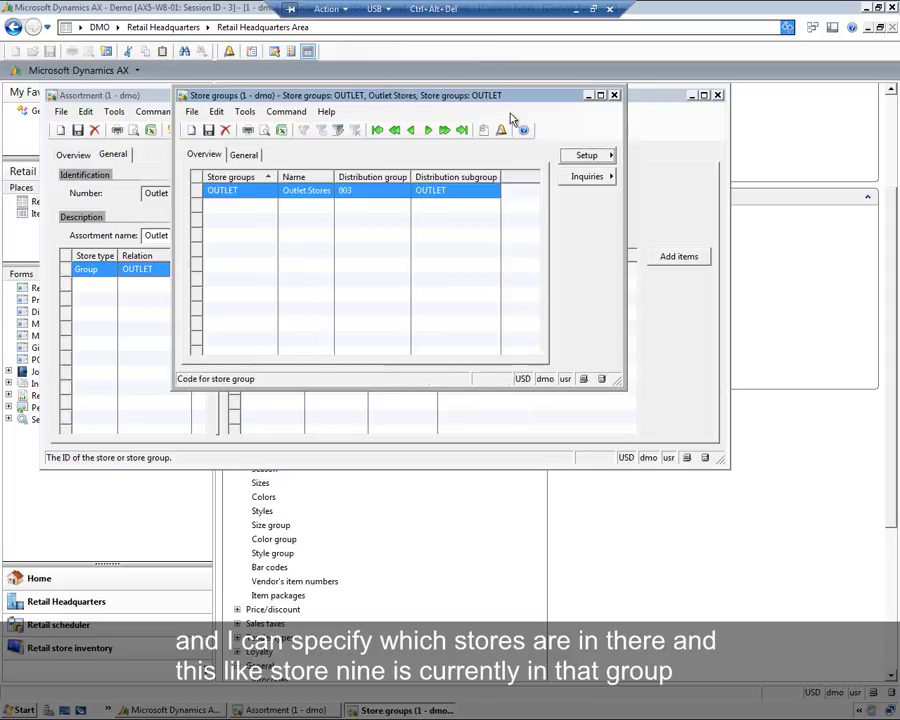
# Step: Close the Store groups record to return to the Outlet assortment details
pyautogui.click(614, 95)
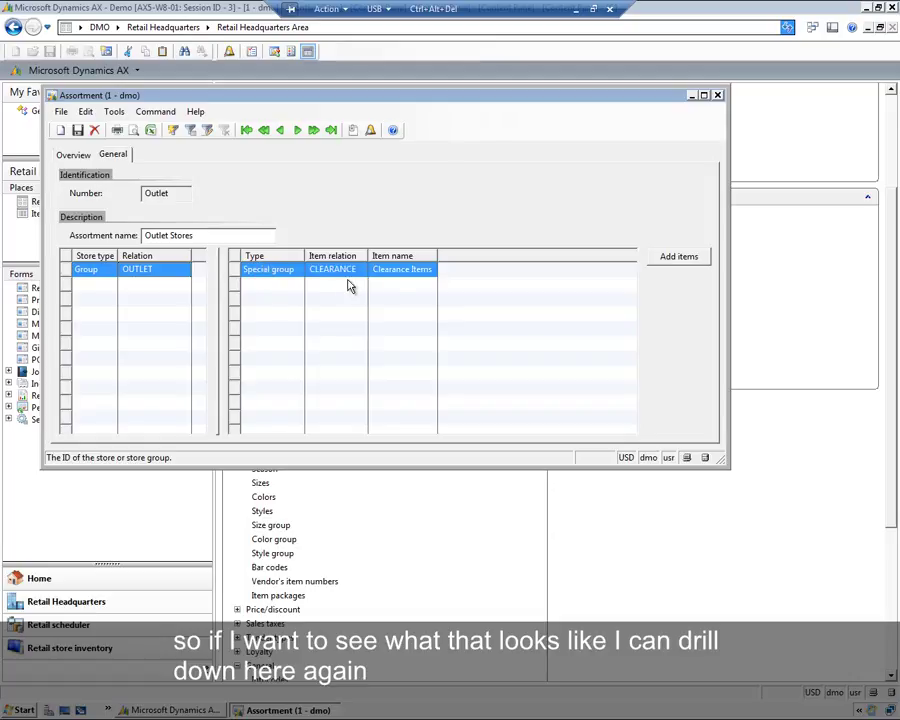
# Step: Go to the CLEARANCE special group and open its item list in a taller window
pyautogui.rightClick(288, 274)
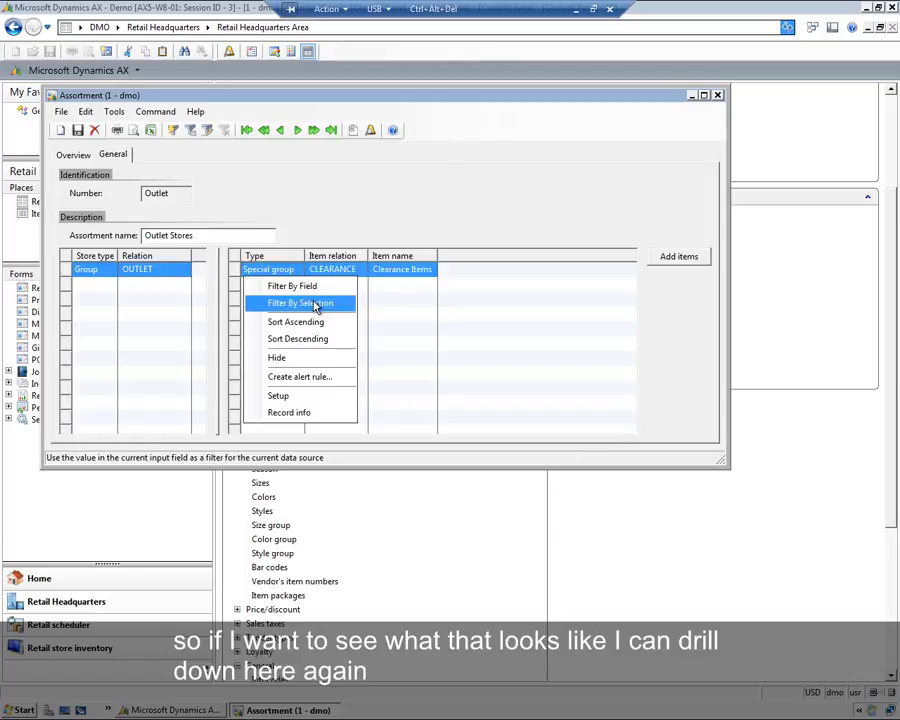
pyautogui.rightClick(344, 276)
pyautogui.click(380, 357)
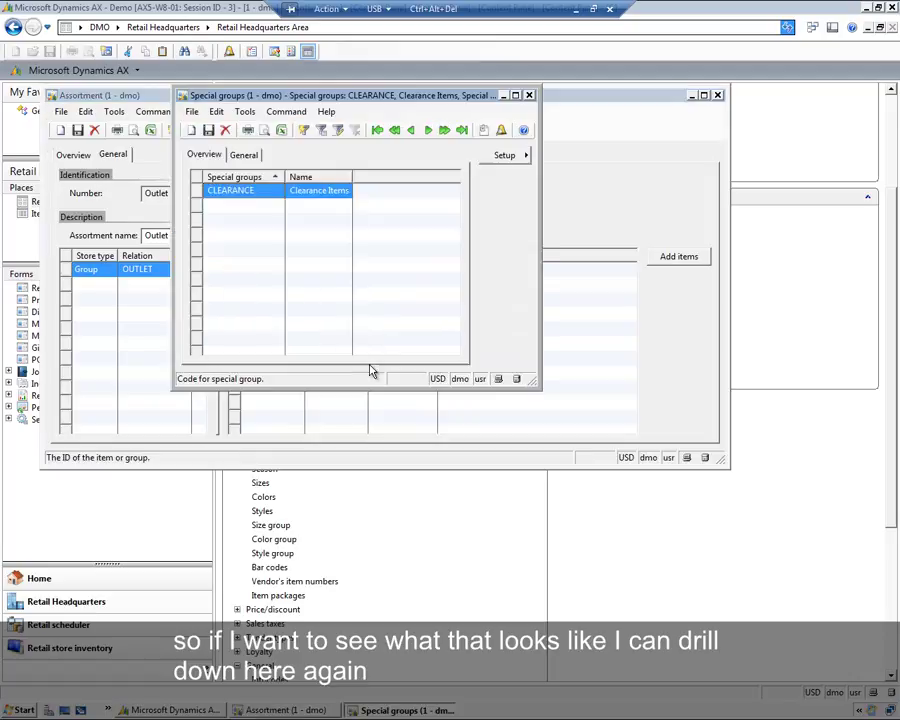
pyautogui.click(510, 158)
pyautogui.click(565, 160)
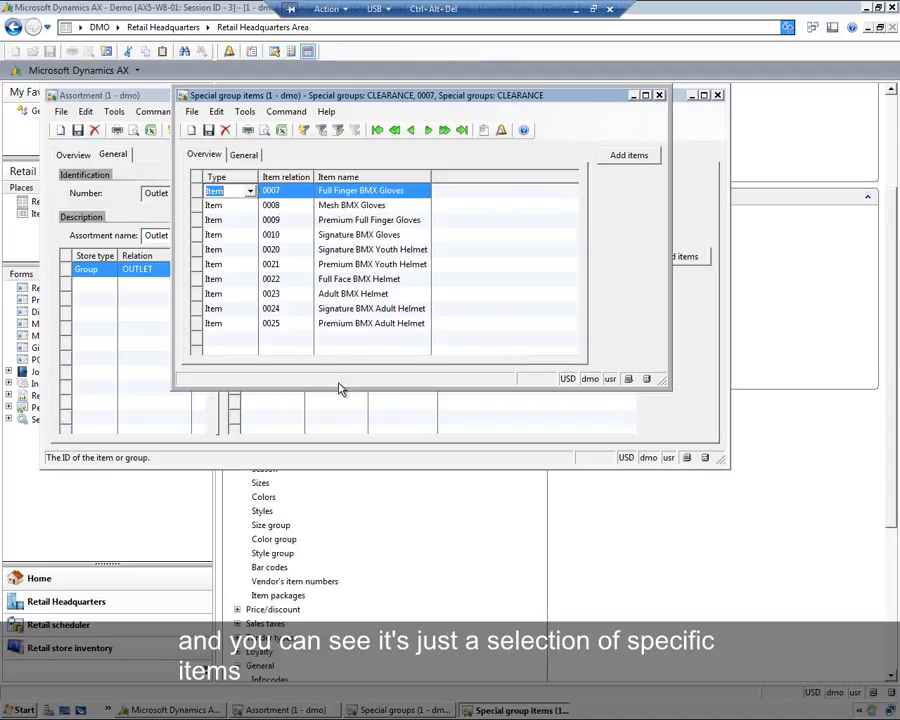
pyautogui.moveTo(337, 390); pyautogui.dragTo(335, 453)
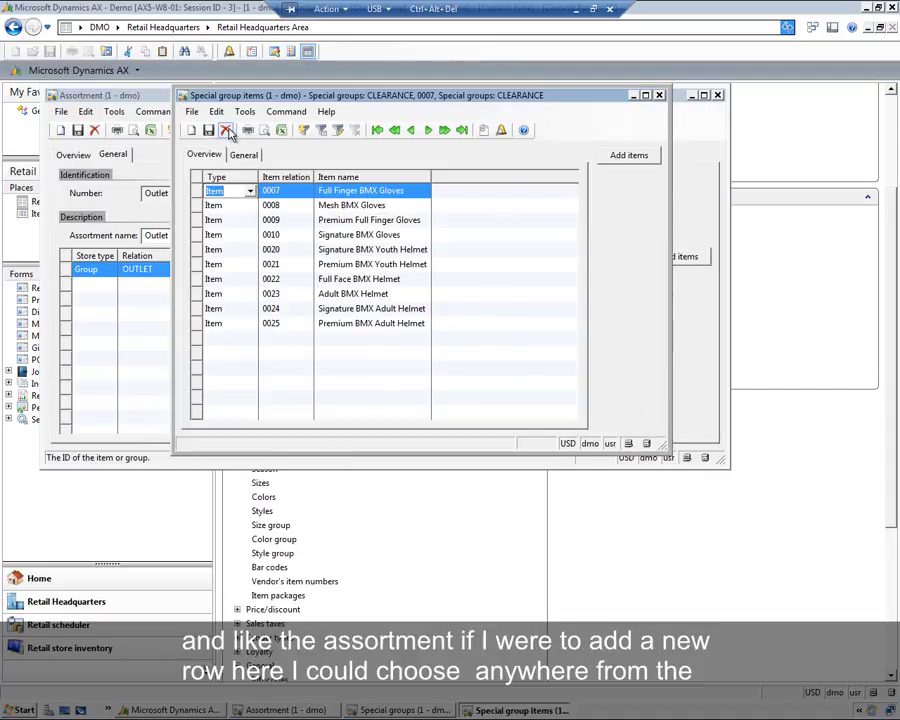
# Step: Discard a new blank Item row, then close Special group items and Special groups
pyautogui.click(192, 132)
pyautogui.click(250, 191)
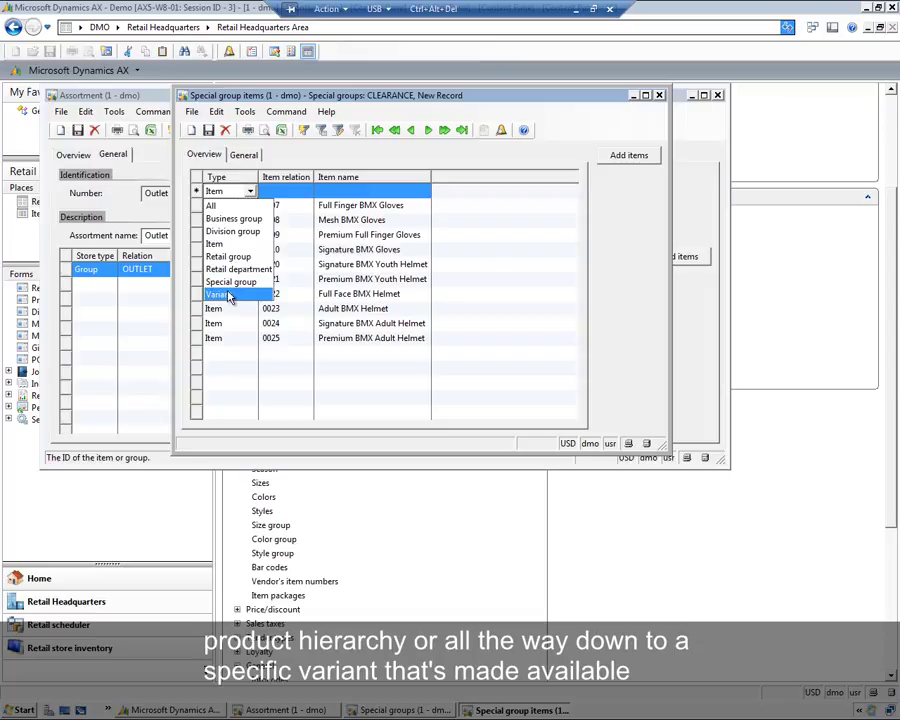
pyautogui.click(285, 168)
pyautogui.click(316, 186)
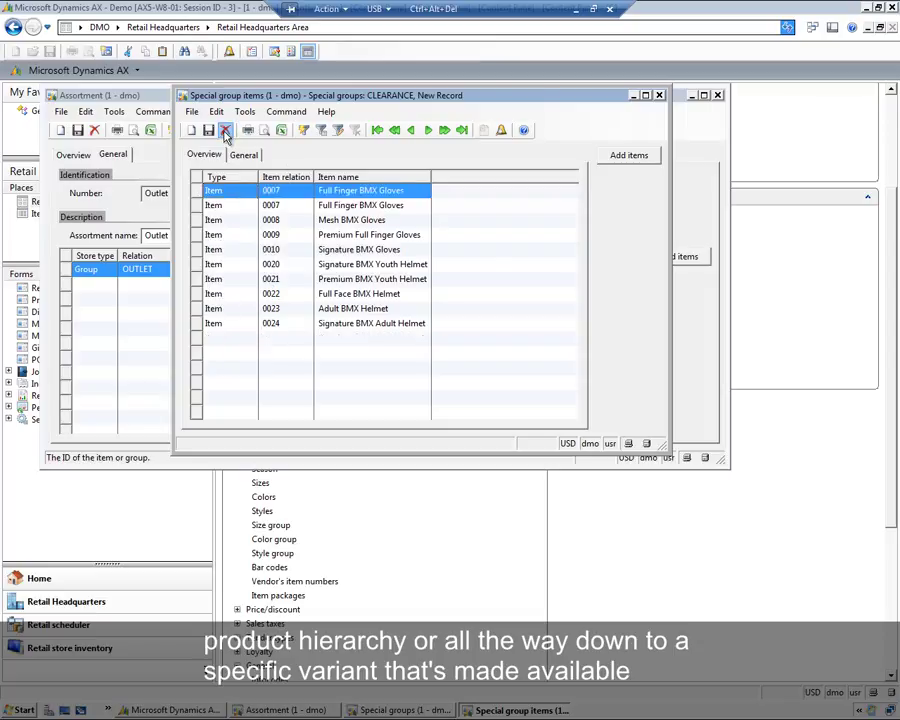
pyautogui.click(659, 95)
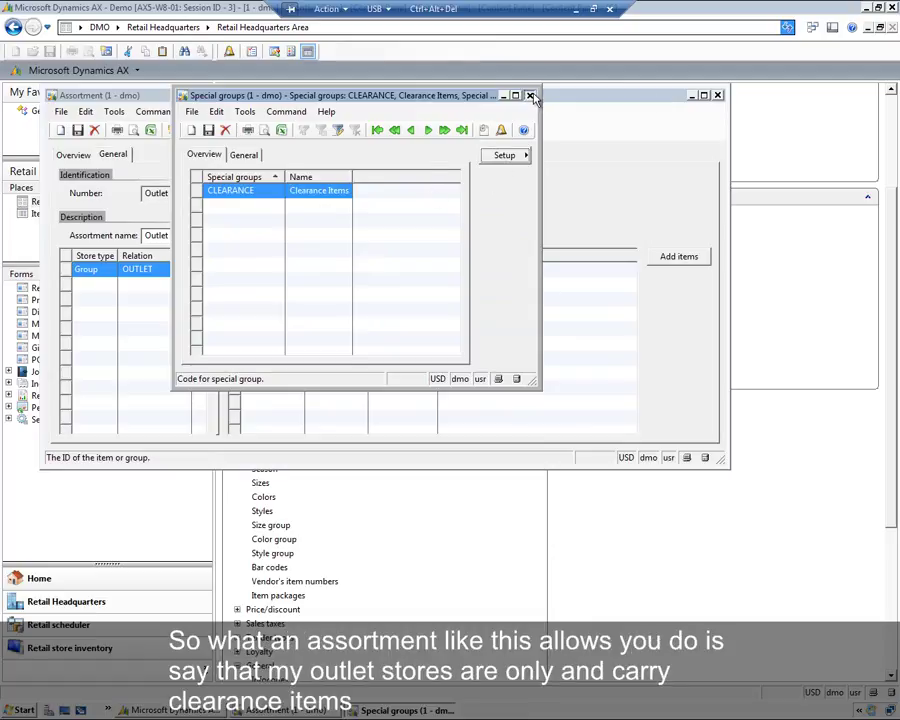
pyautogui.click(529, 95)
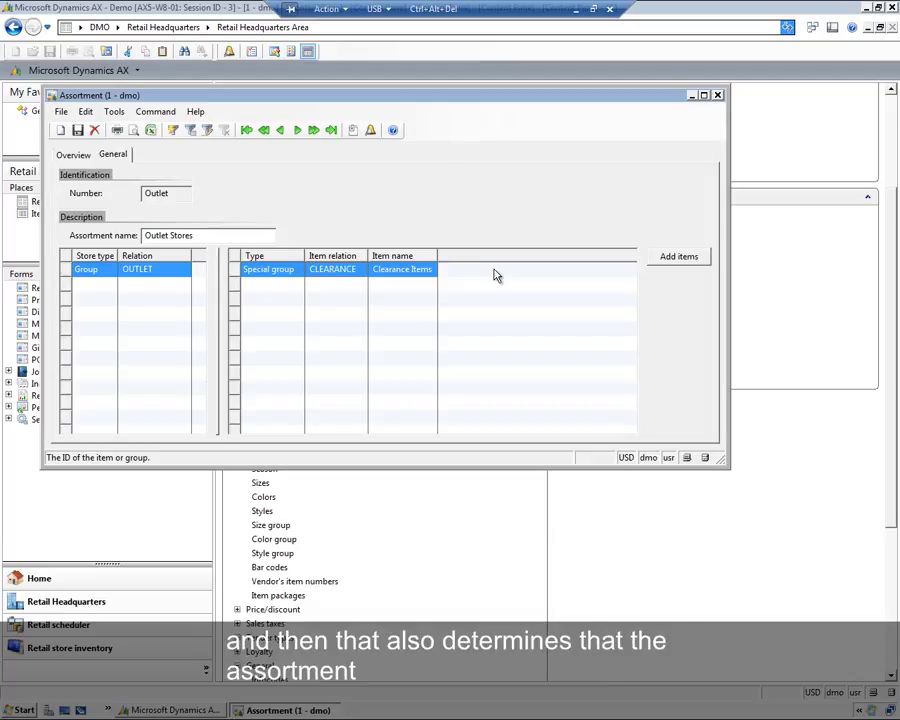
# Step: Close the Outlet Stores assortment and open the Retail items inquiry for store S0005
pyautogui.click(717, 96)
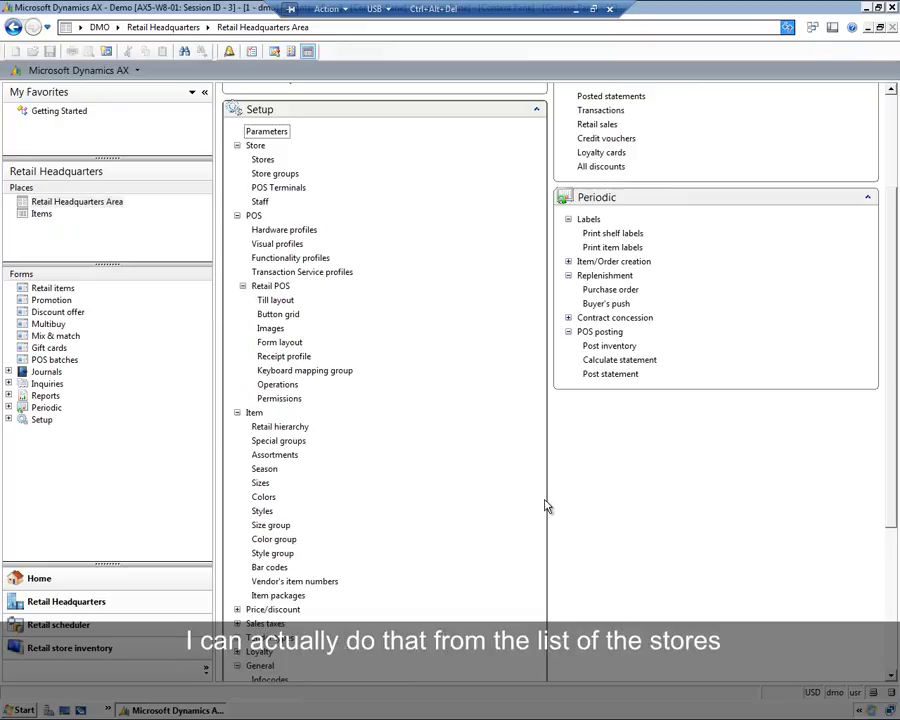
pyautogui.scroll(3, 546, 502)
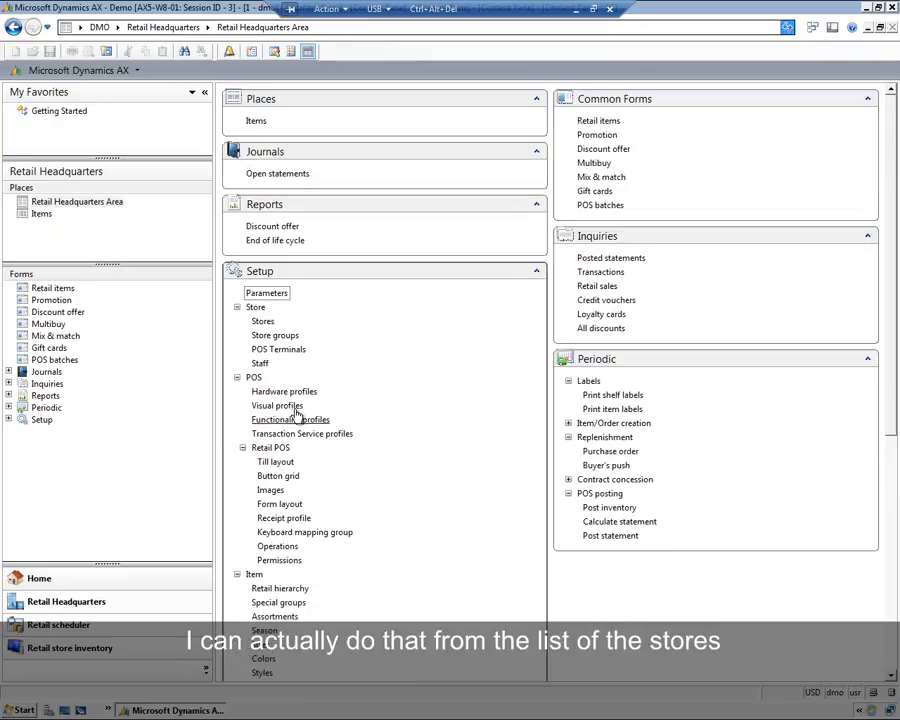
pyautogui.click(262, 321)
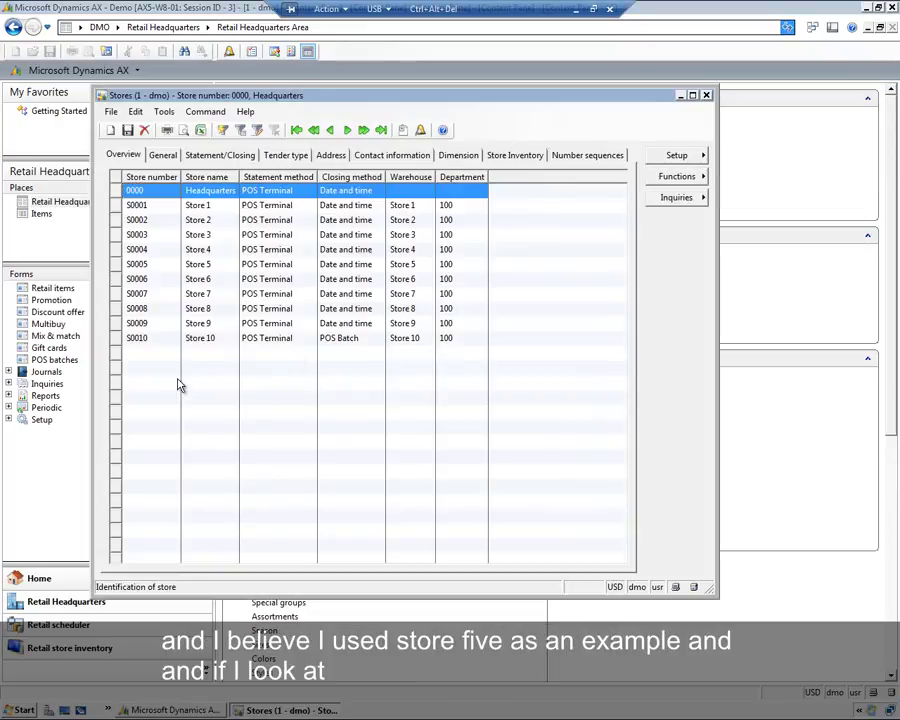
pyautogui.click(128, 265)
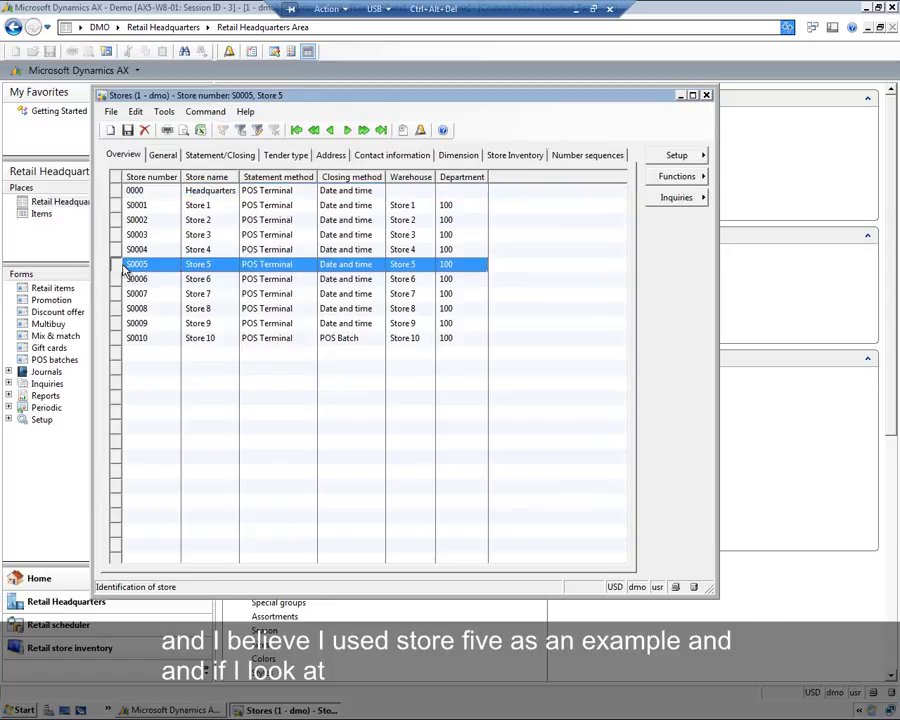
pyautogui.click(677, 197)
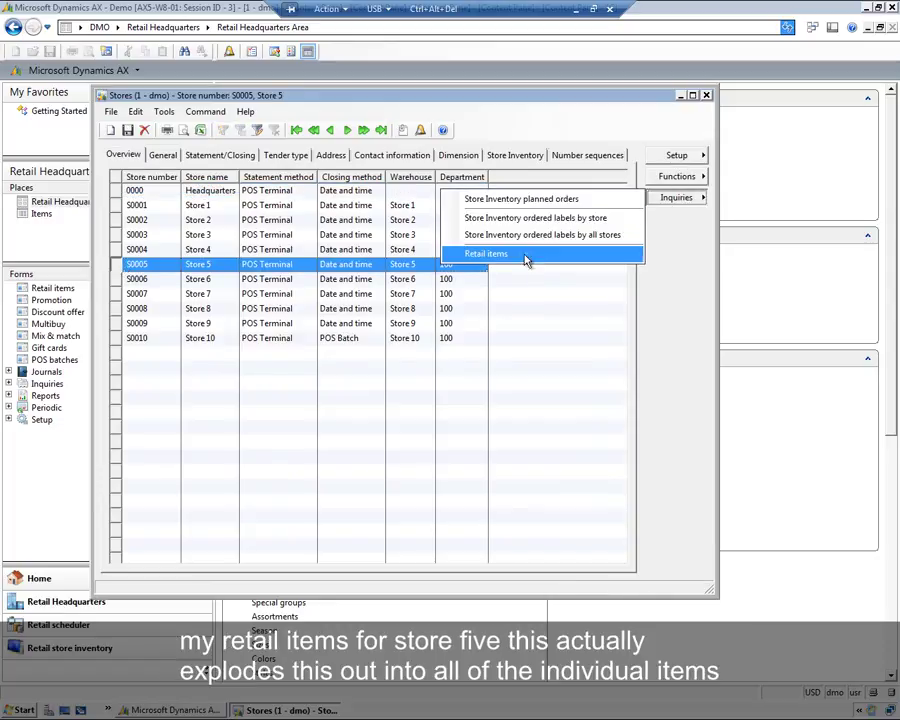
pyautogui.click(486, 254)
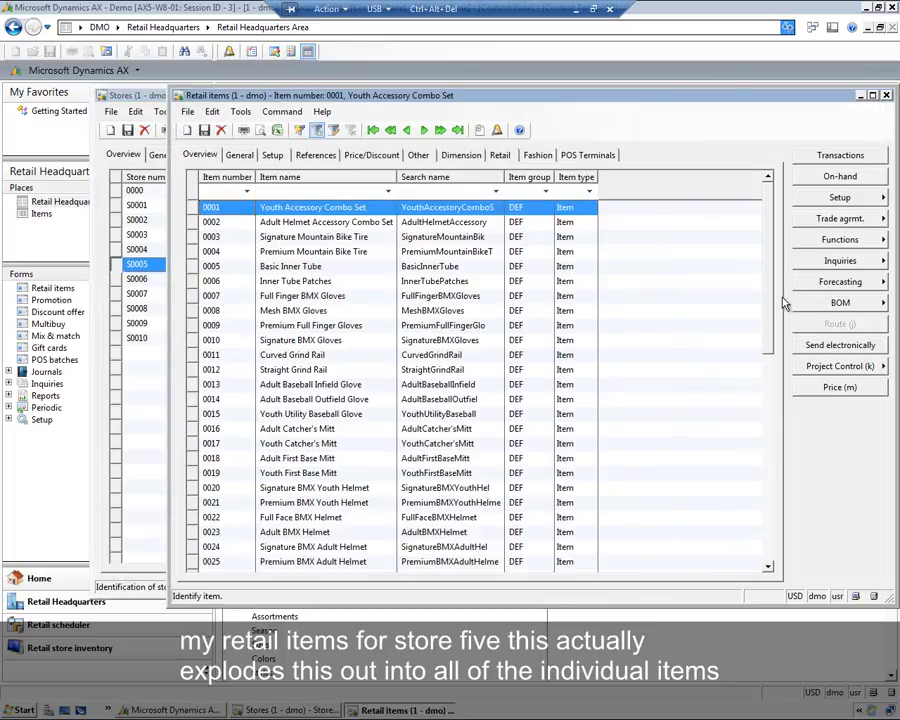
# Step: Scroll through store S0005's retail items, then close the list
pyautogui.click(768, 567)
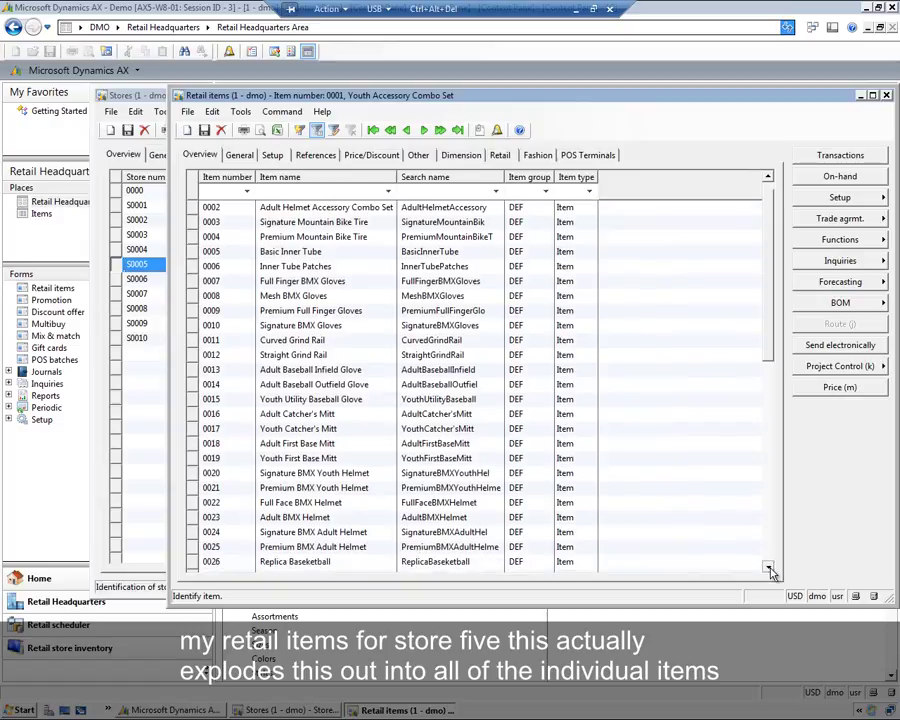
pyautogui.click(768, 567)
pyautogui.click(766, 566)
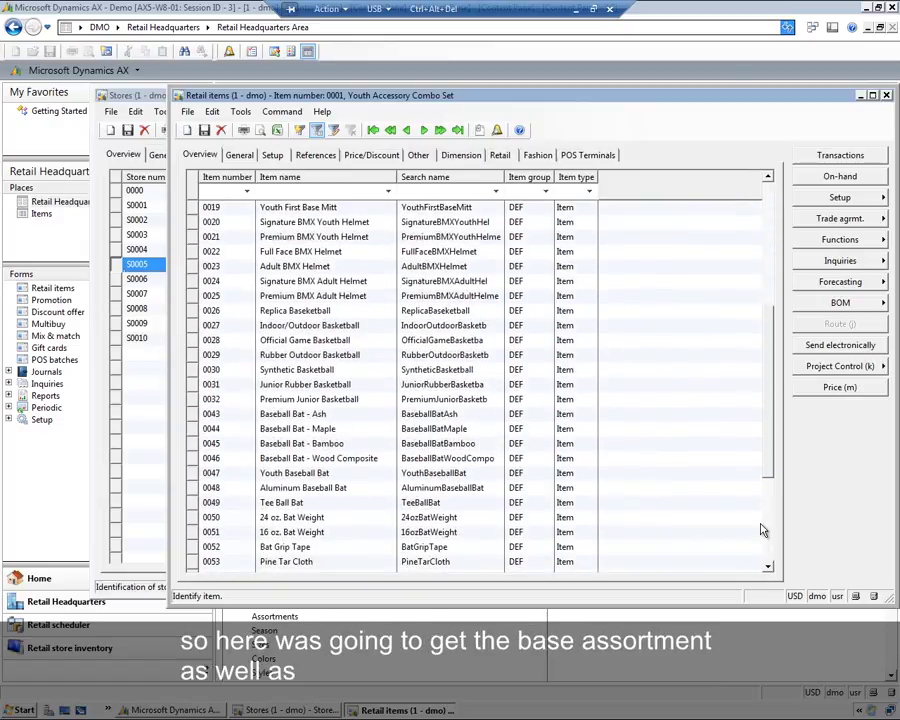
pyautogui.click(768, 567)
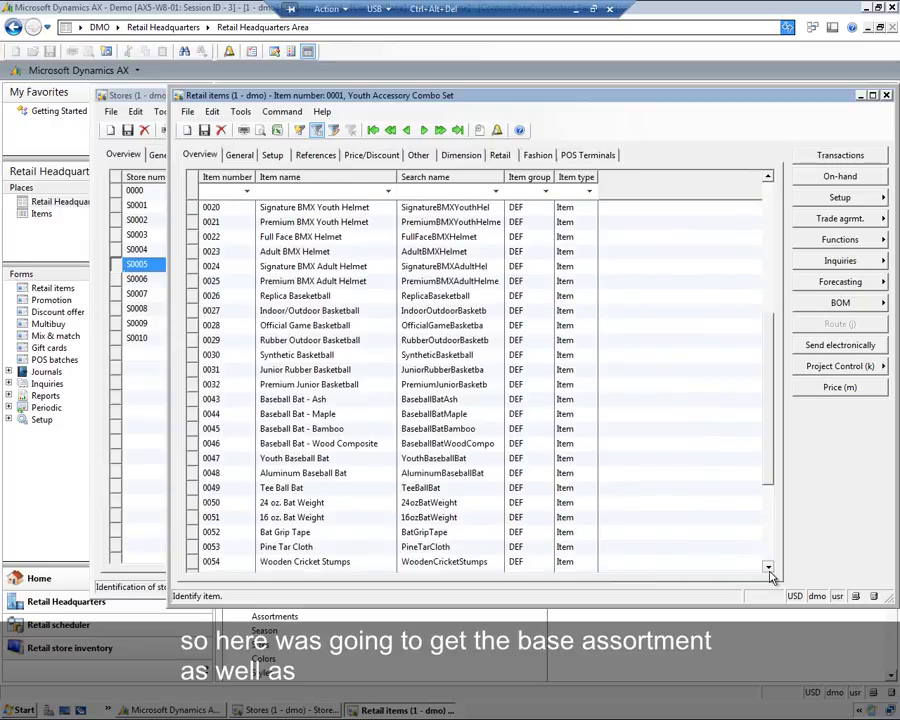
pyautogui.click(768, 567)
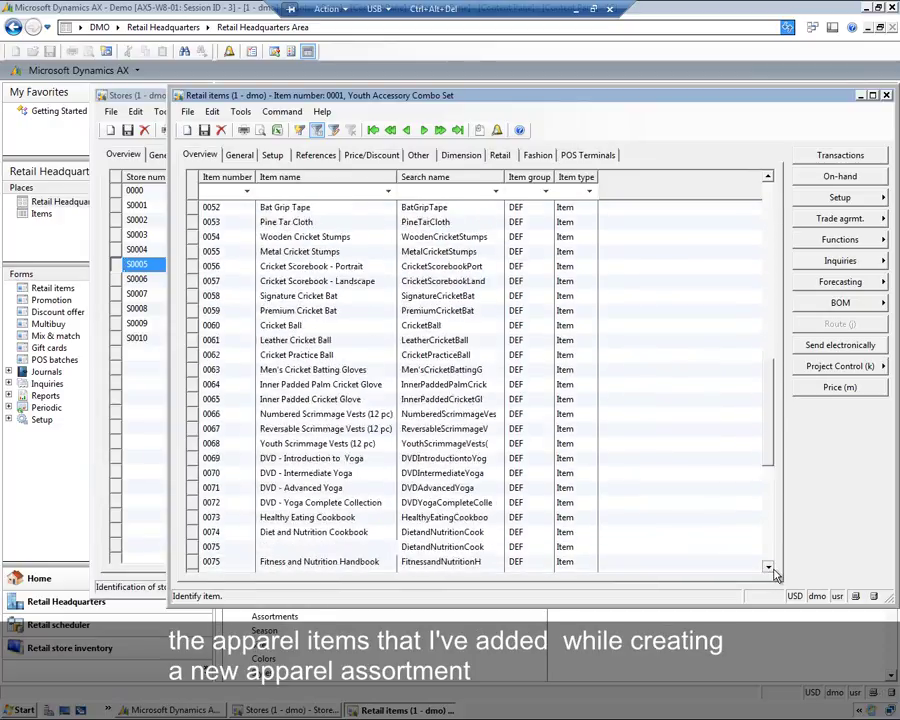
pyautogui.click(768, 567)
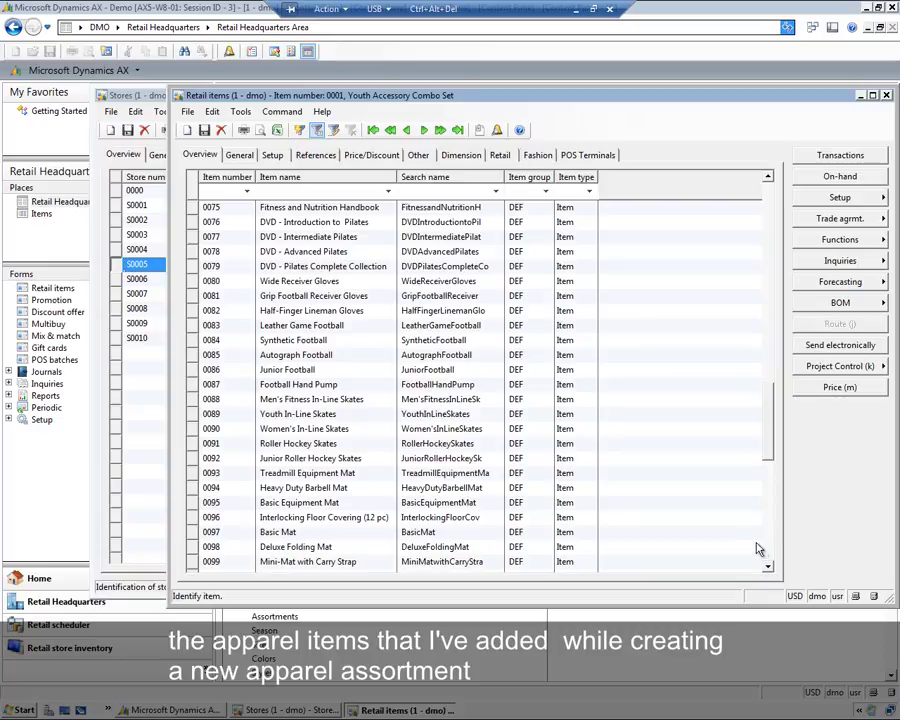
pyautogui.click(886, 96)
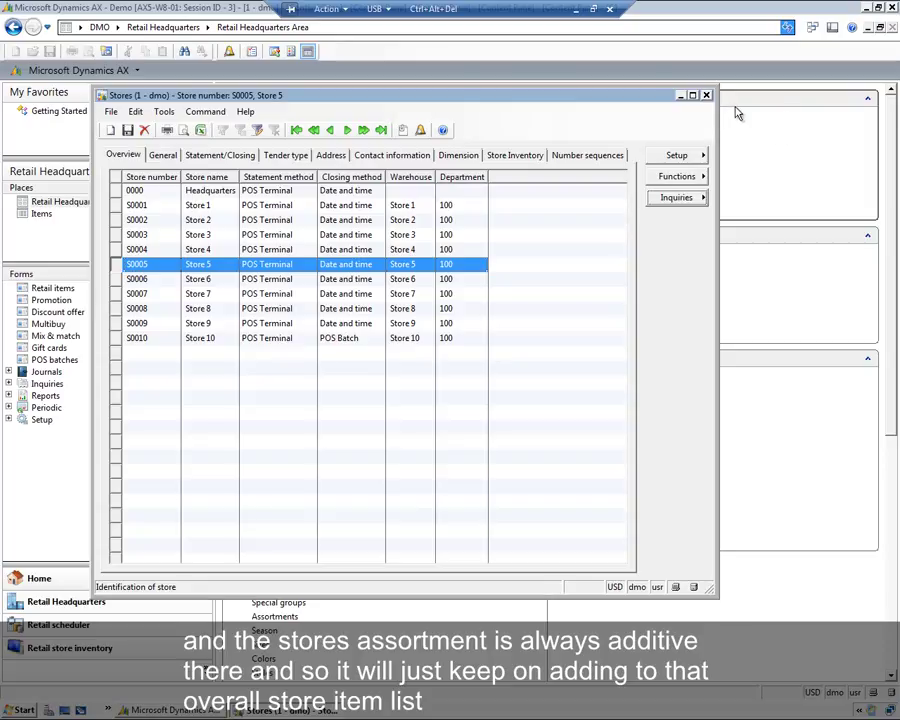
# Step: Close Stores and open Retail scheduler's Scheduler job list, selecting job N-1040
pyautogui.click(706, 95)
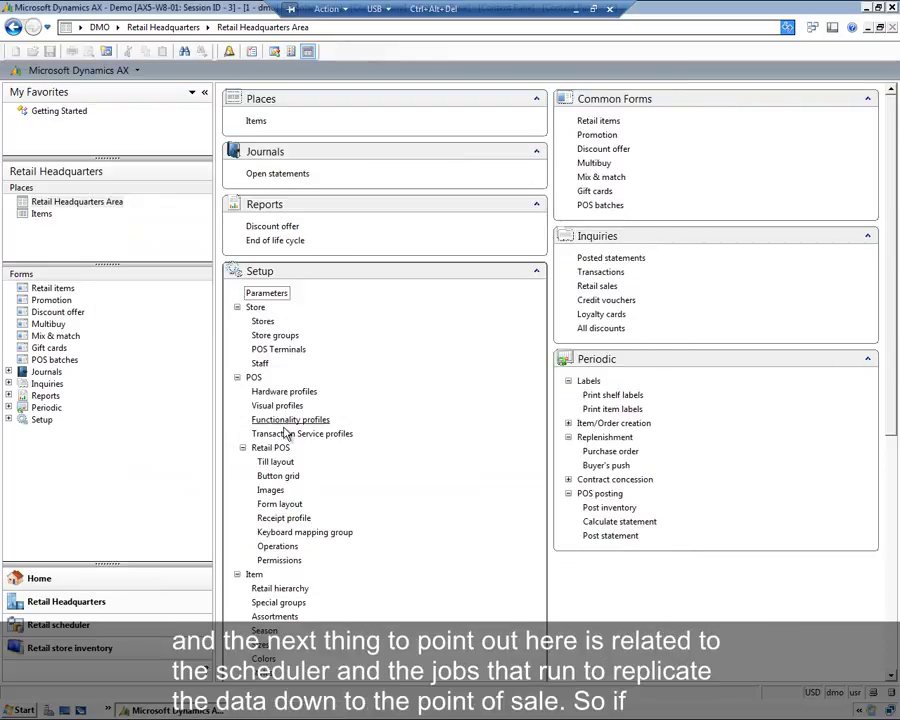
pyautogui.click(102, 628)
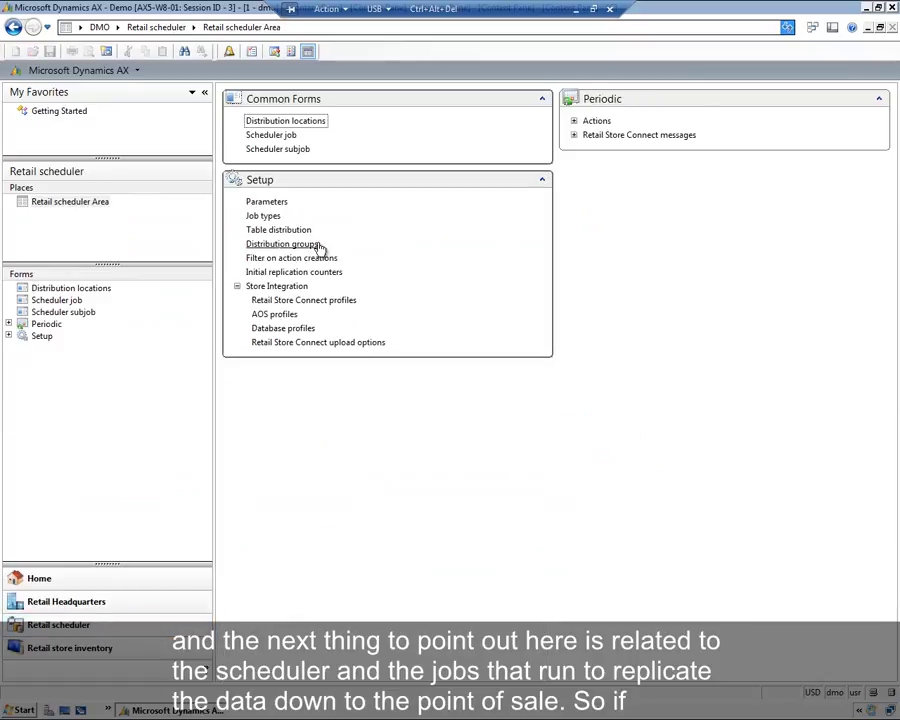
pyautogui.click(271, 137)
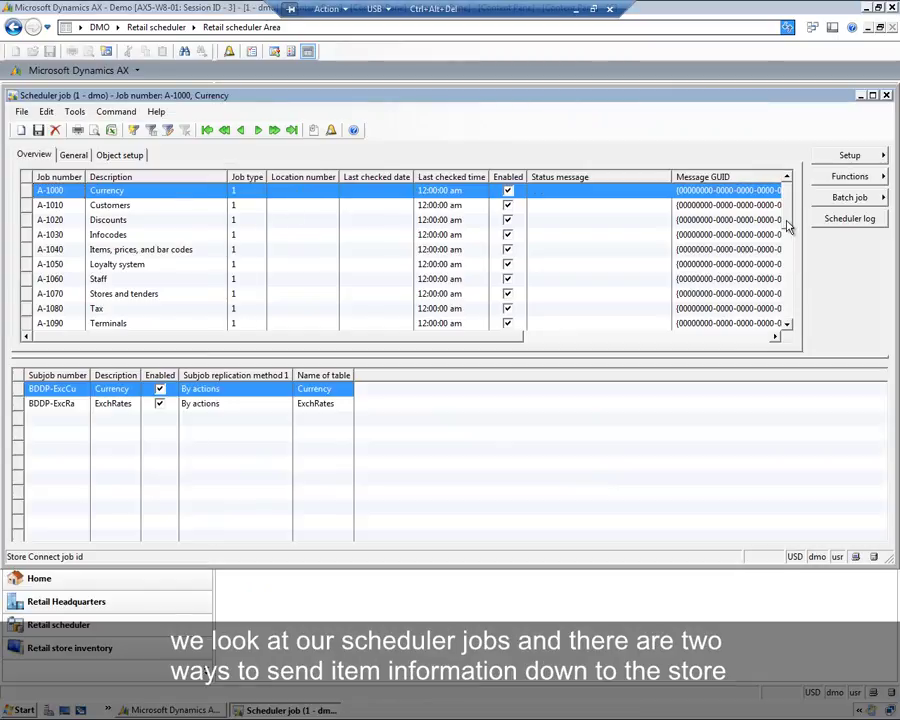
pyautogui.scroll(-1, 785, 228)
pyautogui.moveTo(788, 237); pyautogui.dragTo(786, 266)
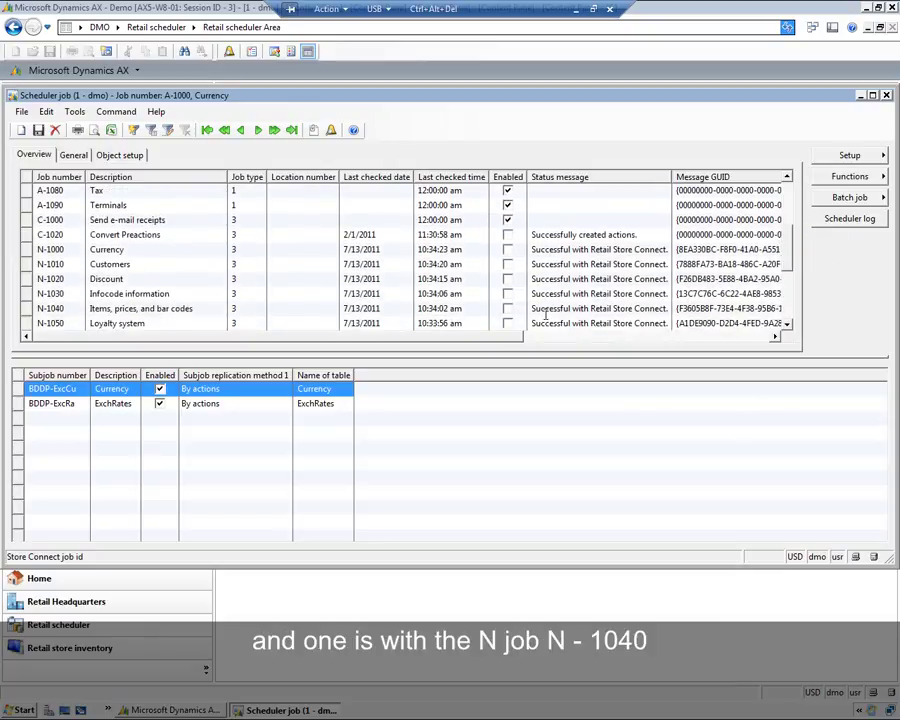
pyautogui.click(42, 310)
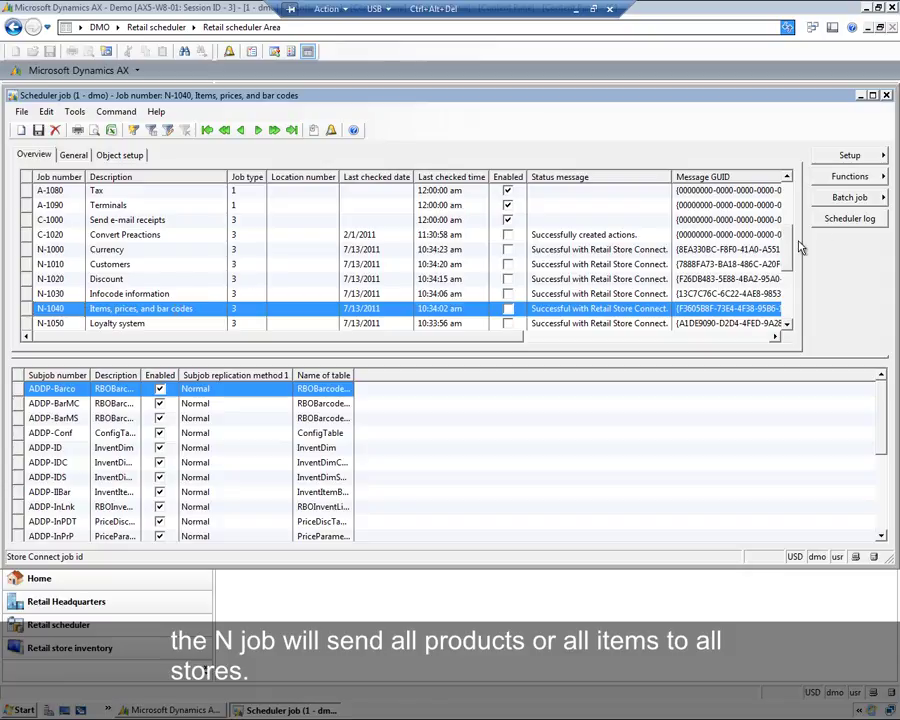
# Step: Compare job A-1040 with C-1020 Convert Preactions, ending on A-1040's By actions subjobs
pyautogui.moveTo(791, 253); pyautogui.dragTo(770, 221)
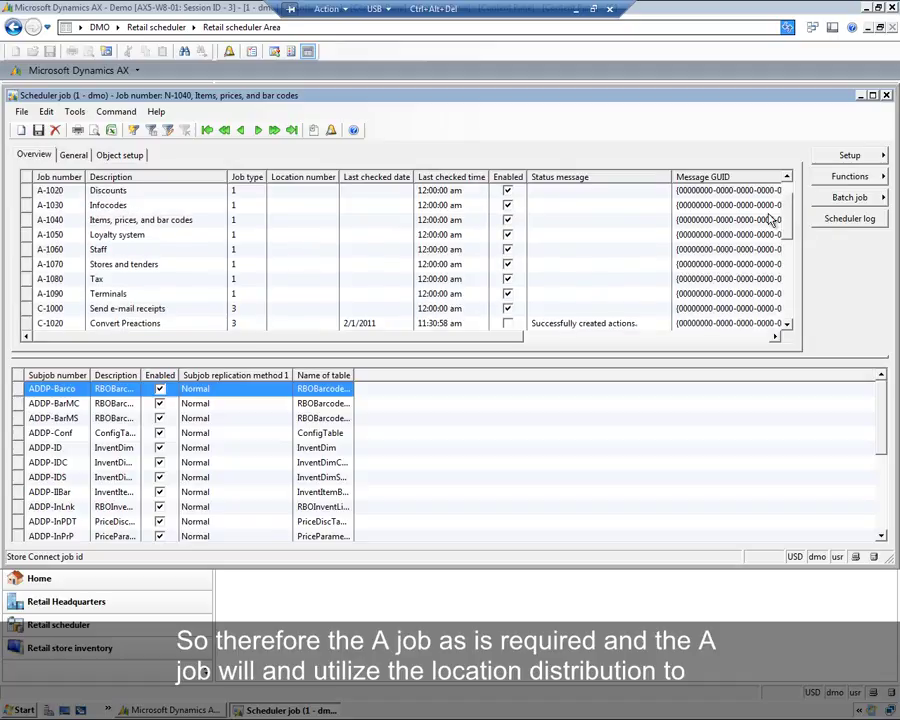
pyautogui.click(31, 221)
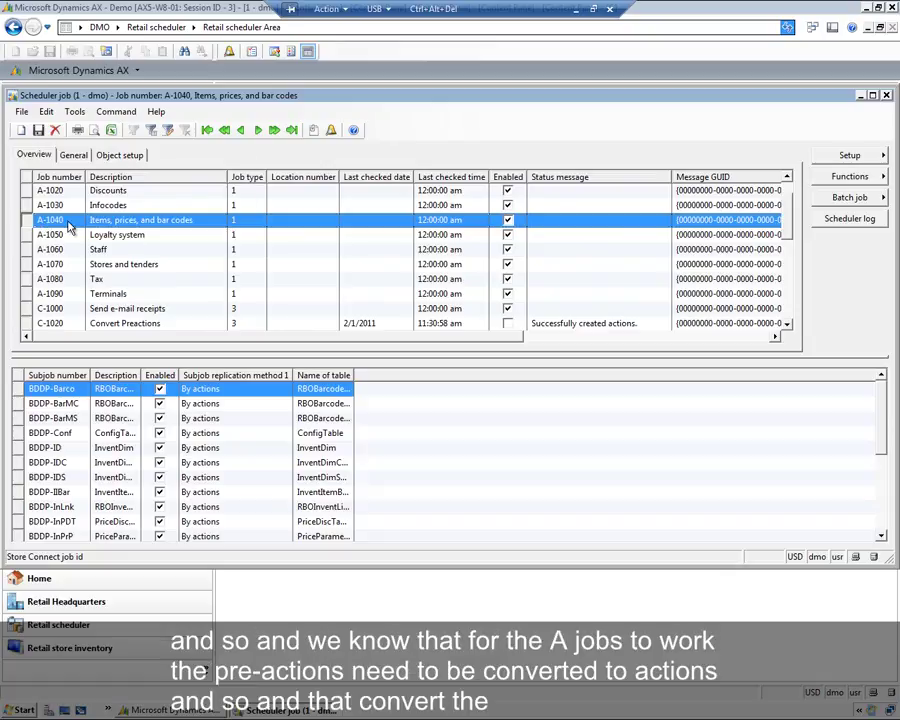
pyautogui.click(70, 326)
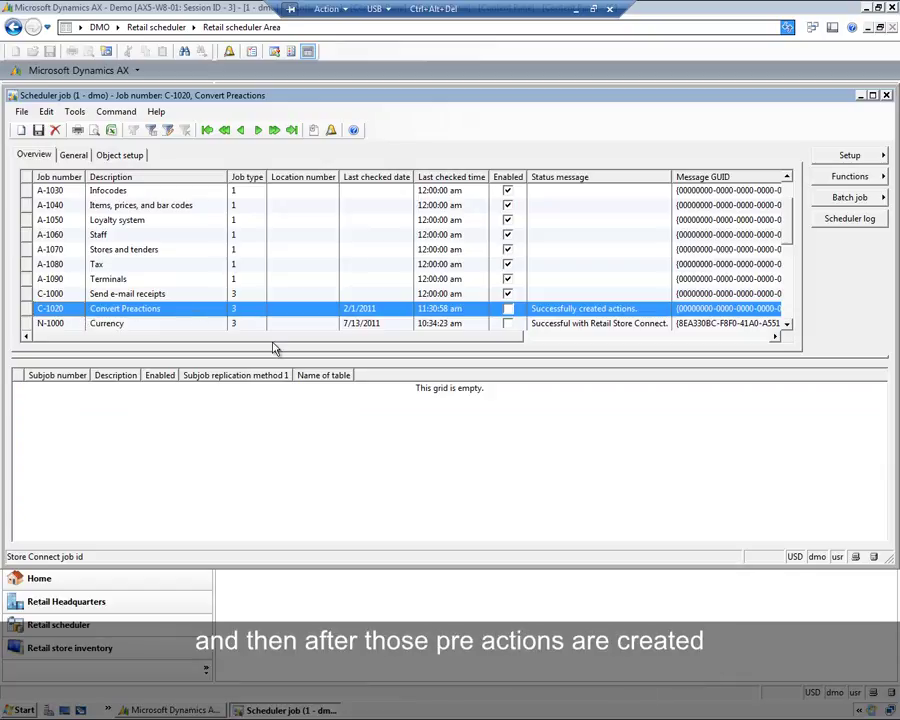
pyautogui.scroll(1, 791, 237)
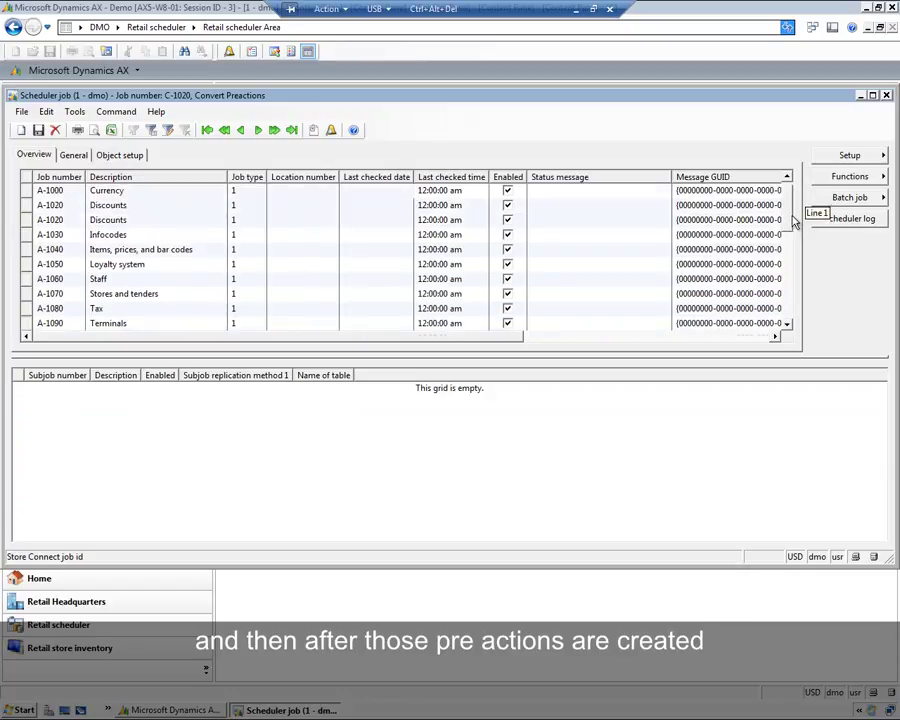
pyautogui.click(54, 252)
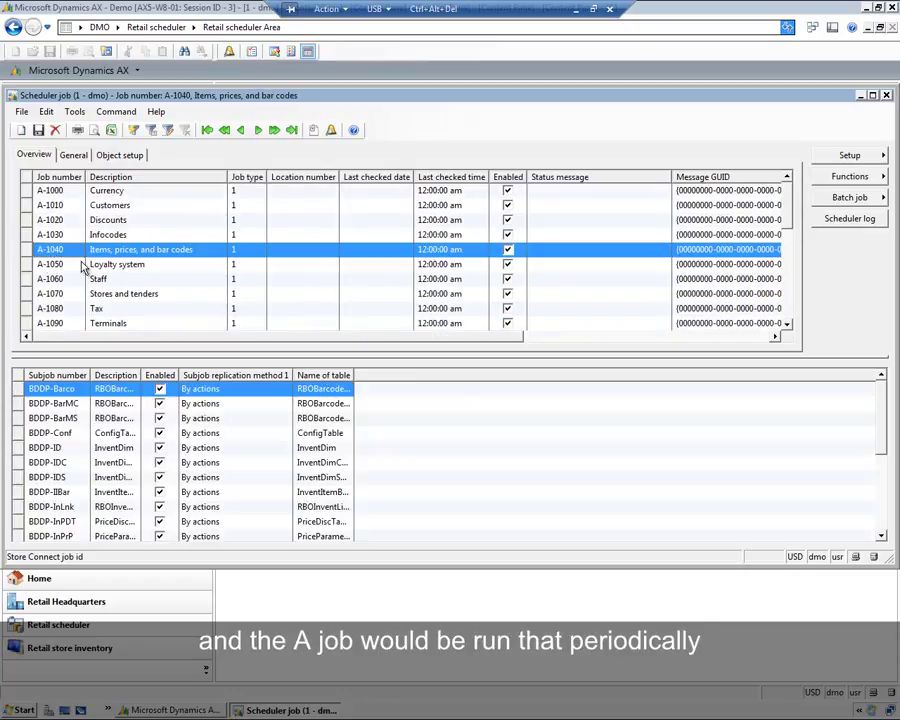